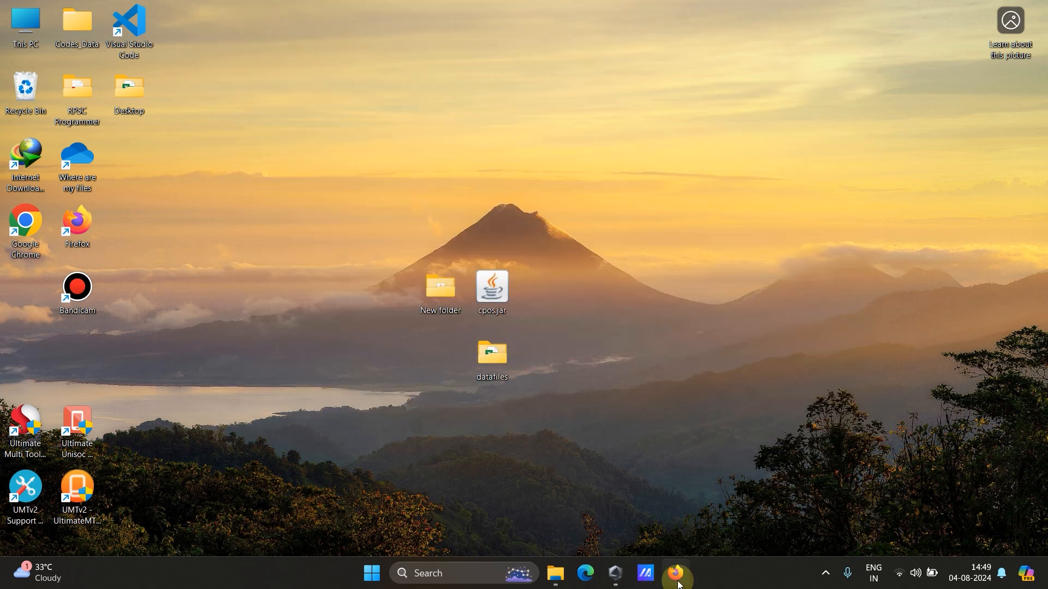
Open Firefox and search the web for "ecllipse".
{"action": "left_click", "coordinate": [685, 581]}
{"action": "left_click", "coordinate": [401, 41]}
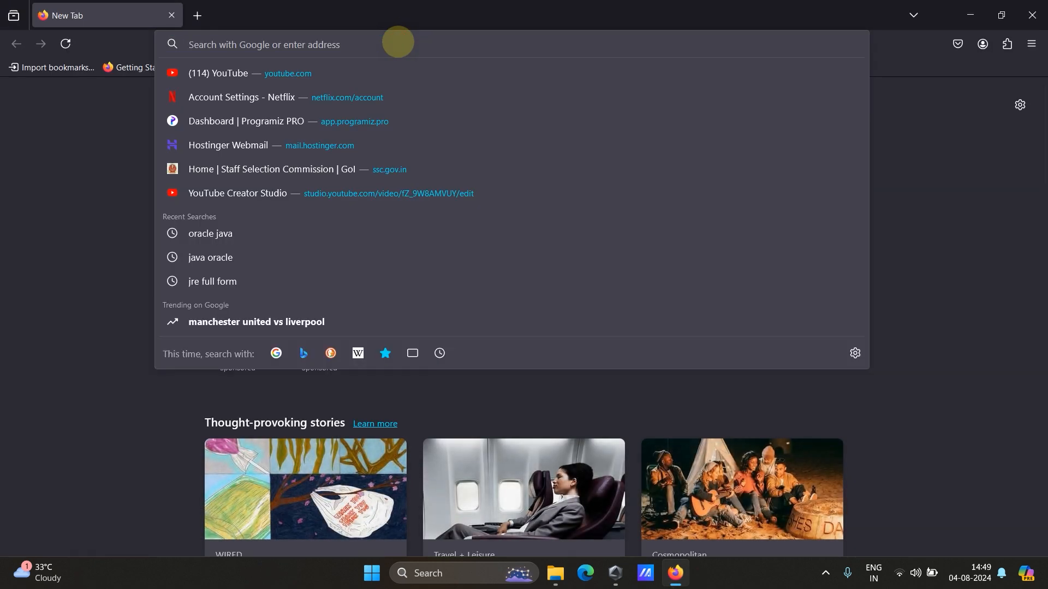
{"action": "type", "text": "ecllipse"}
{"action": "key", "text": "Return"}
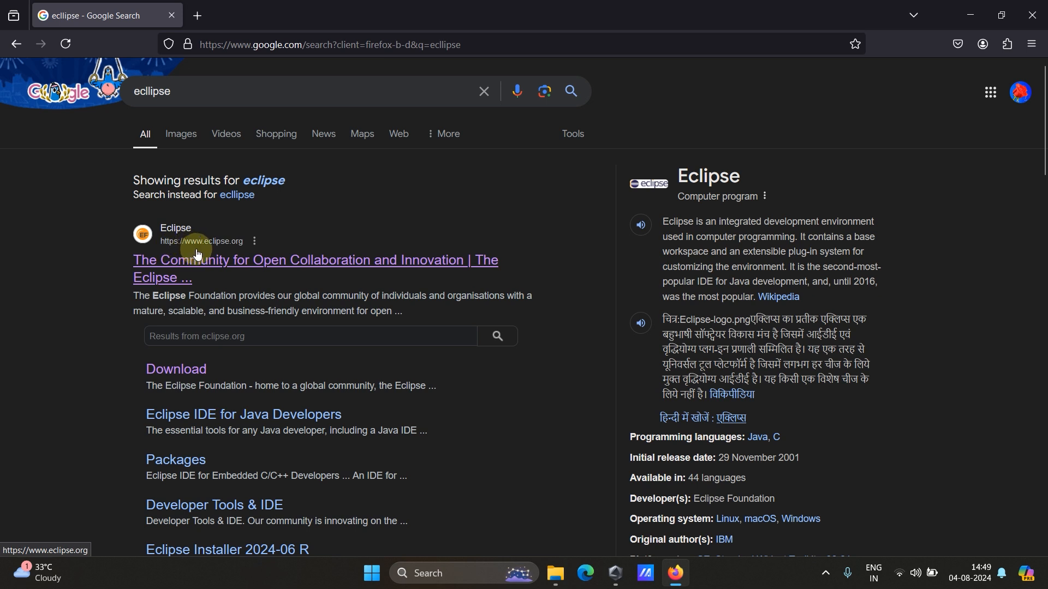
Open the Eclipse Foundation website from the results and find the desktop IDE packages on its downloads page.
{"action": "left_click", "coordinate": [246, 267]}
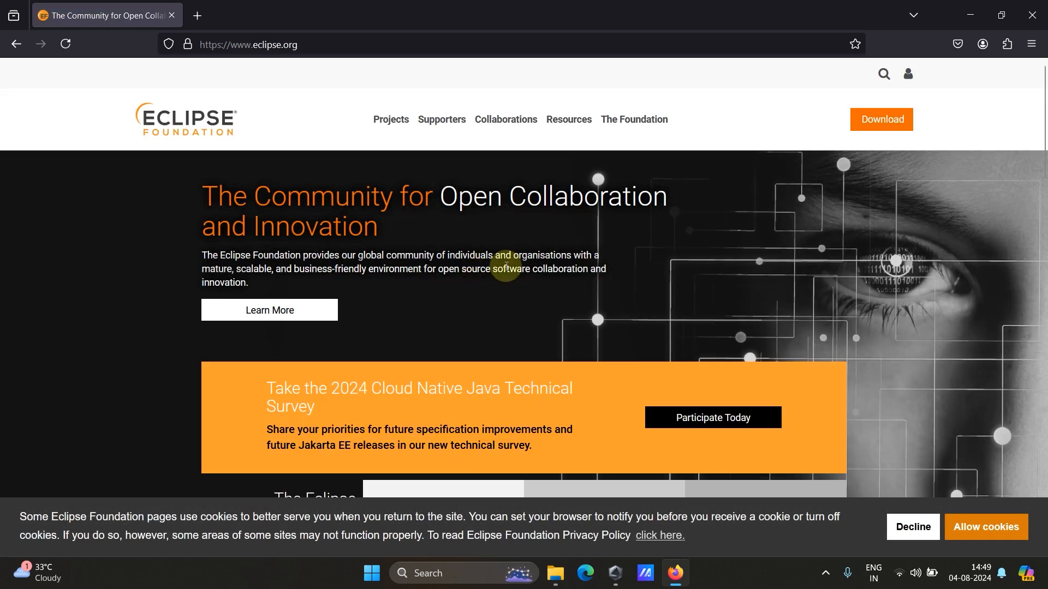
{"action": "left_click", "coordinate": [882, 125]}
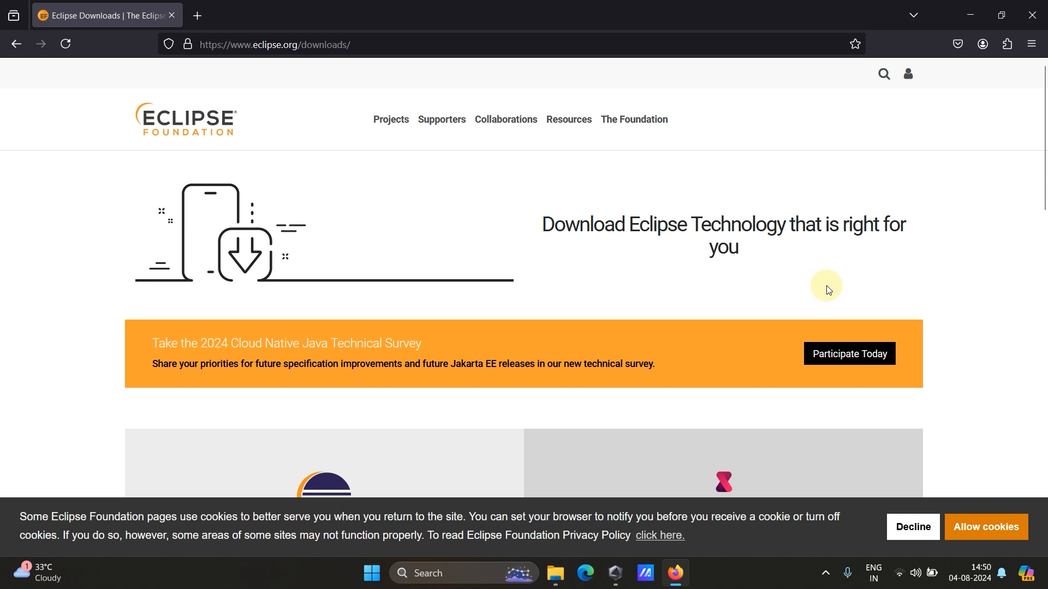
{"action": "scroll", "coordinate": [827, 288], "scroll_direction": "down", "scroll_amount": 4}
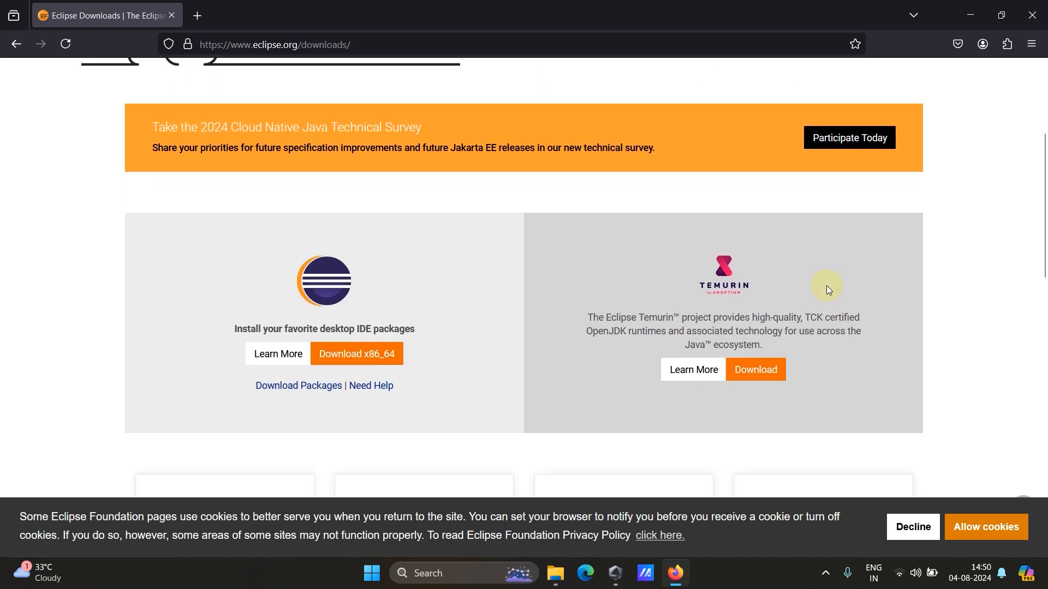
{"action": "scroll", "coordinate": [482, 268], "scroll_direction": "down", "scroll_amount": 3}
{"action": "scroll", "coordinate": [482, 268], "scroll_direction": "up", "scroll_amount": 3}
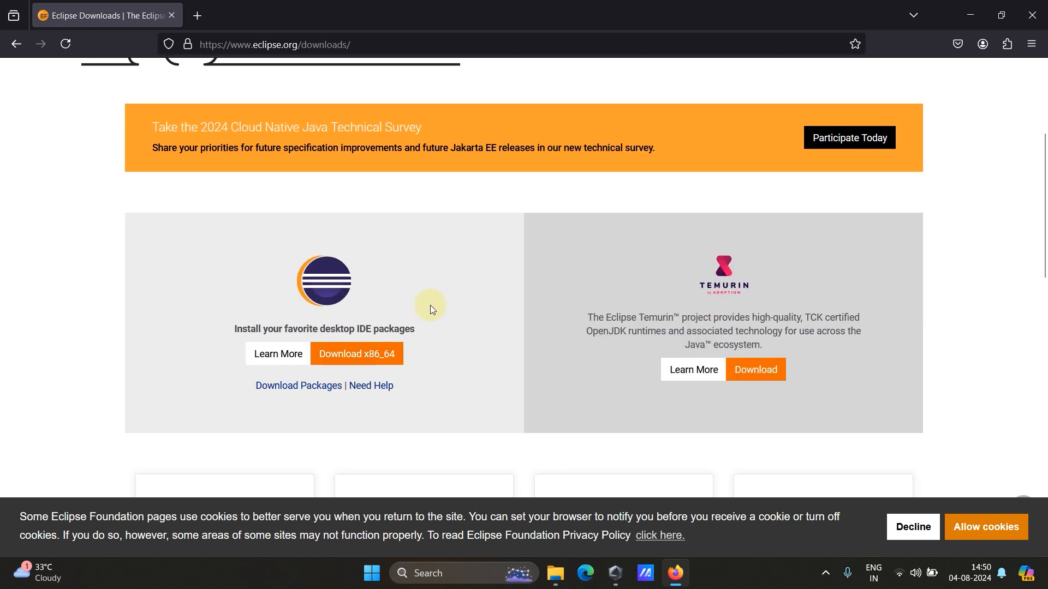
{"action": "left_click_drag", "start_coordinate": [243, 328], "coordinate": [410, 327]}
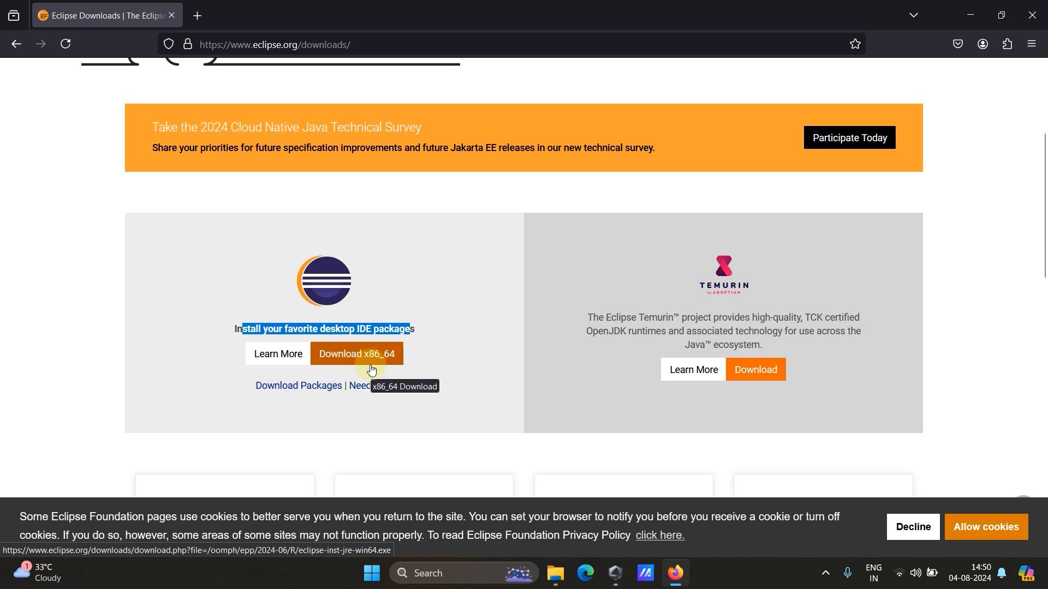
{"action": "scroll", "coordinate": [436, 363], "scroll_direction": "down", "scroll_amount": 2}
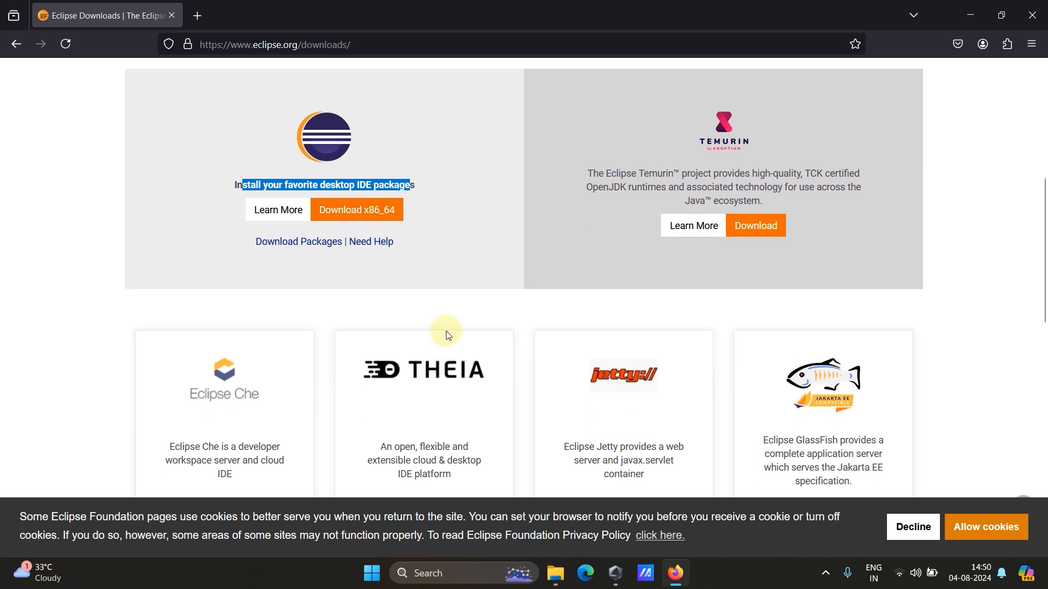
Download the x86_64 Eclipse installer eclipse-inst-jre-win64.exe, saving it under Downloads\Programs.
{"action": "left_click", "coordinate": [364, 216]}
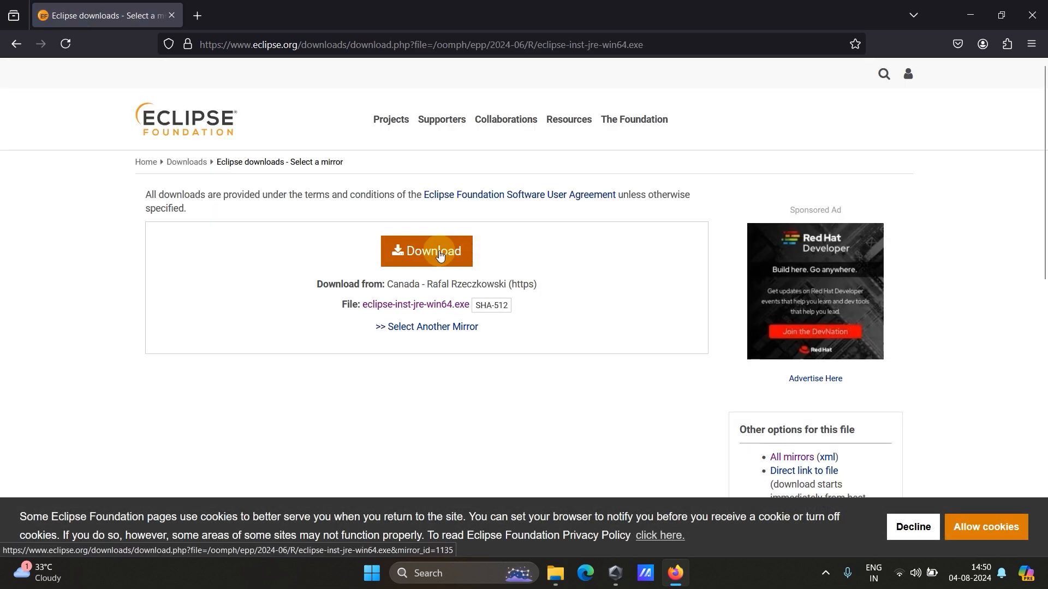
{"action": "left_click_drag", "start_coordinate": [349, 284], "coordinate": [537, 285]}
{"action": "left_click", "coordinate": [331, 321]}
{"action": "left_click", "coordinate": [425, 256]}
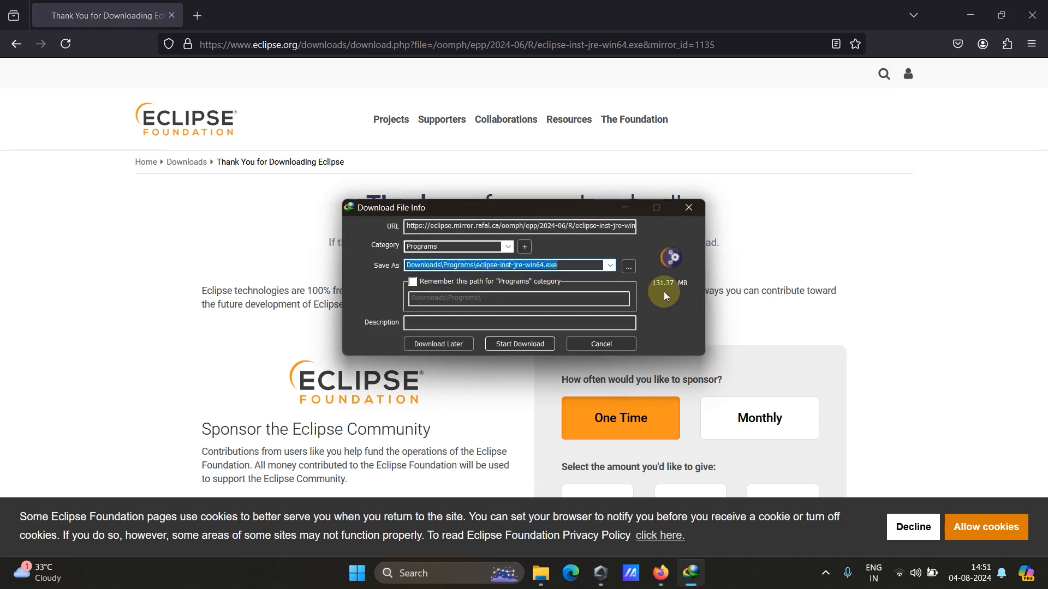
{"action": "left_click", "coordinate": [521, 342]}
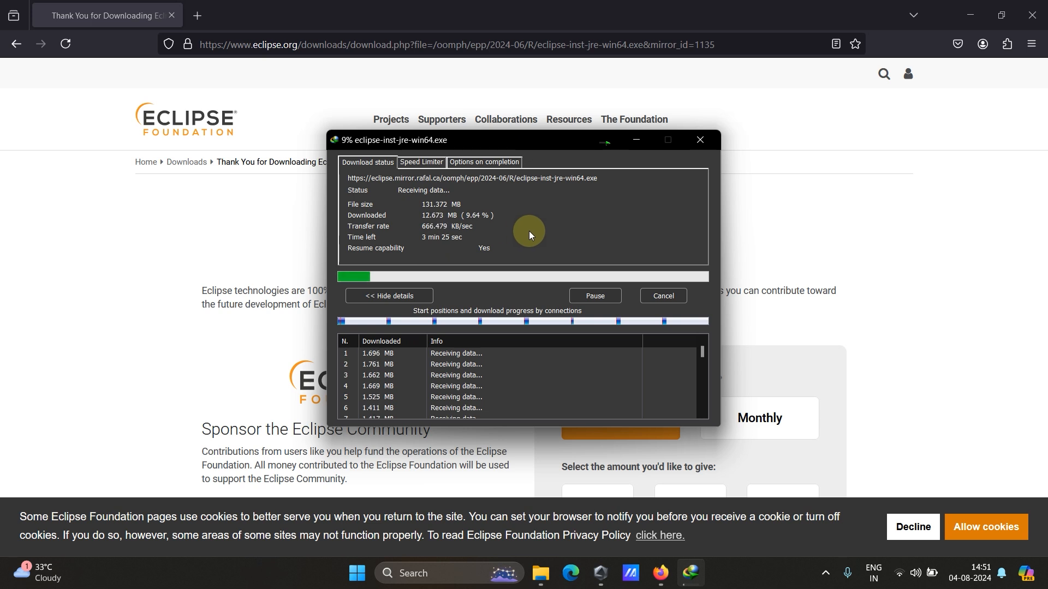
Hide the download progress window and check the browser's downloads list.
{"action": "left_click", "coordinate": [626, 149]}
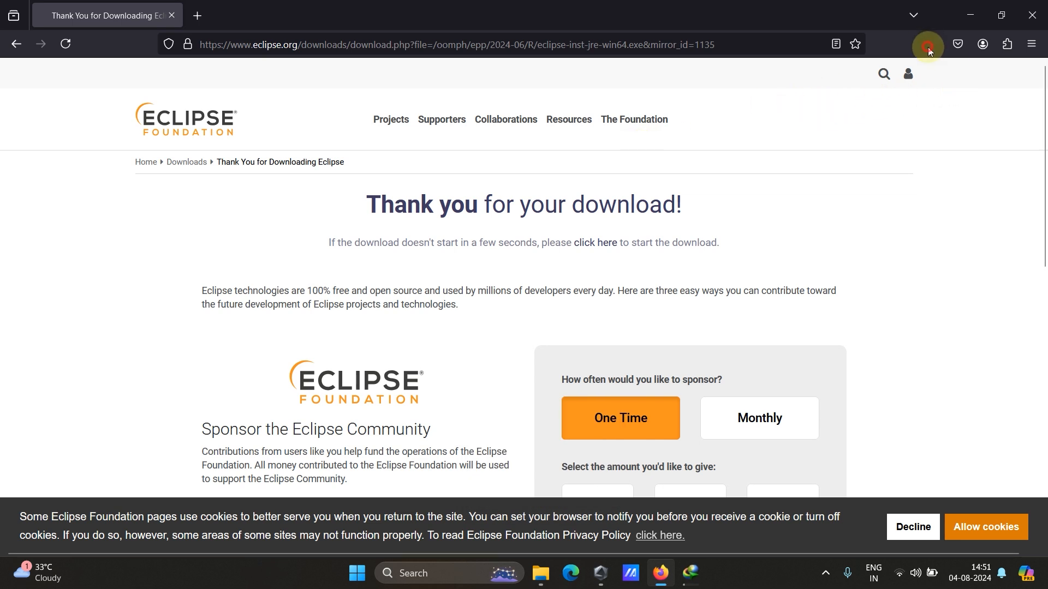
{"action": "left_click", "coordinate": [1031, 43]}
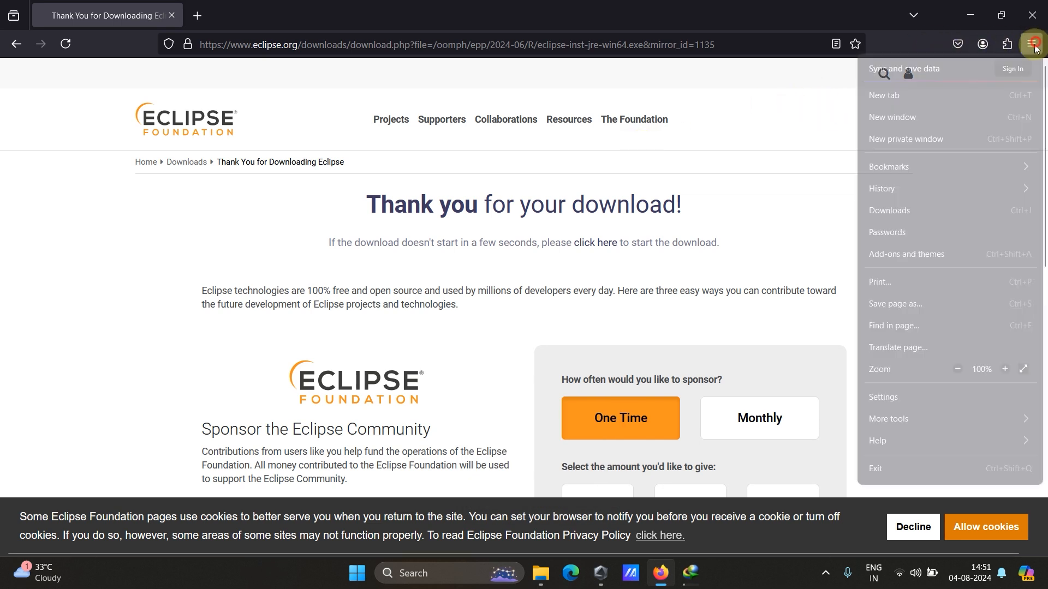
{"action": "left_click", "coordinate": [895, 214]}
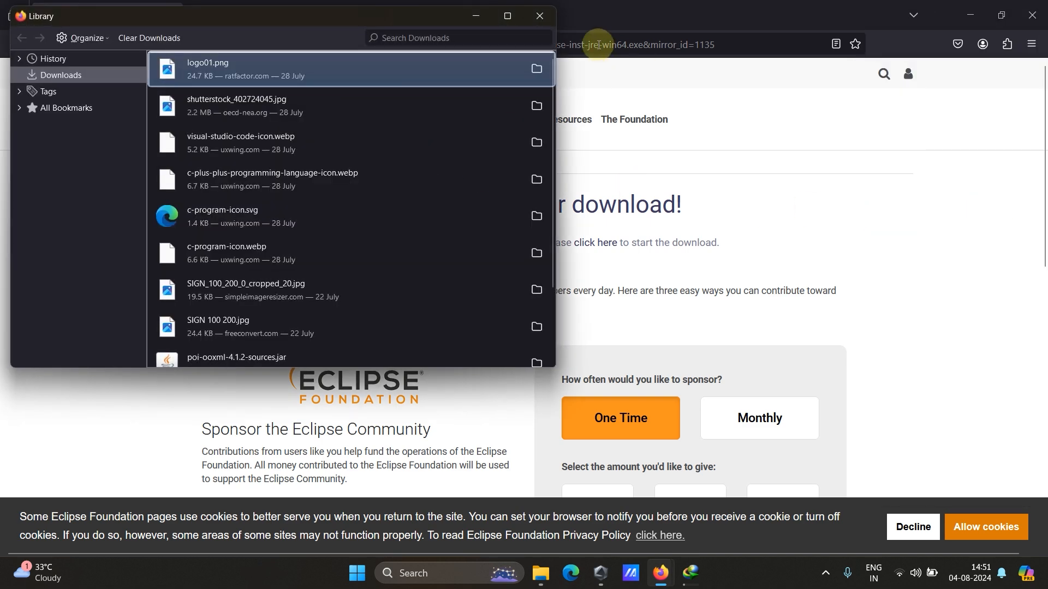
{"action": "left_click", "coordinate": [540, 17]}
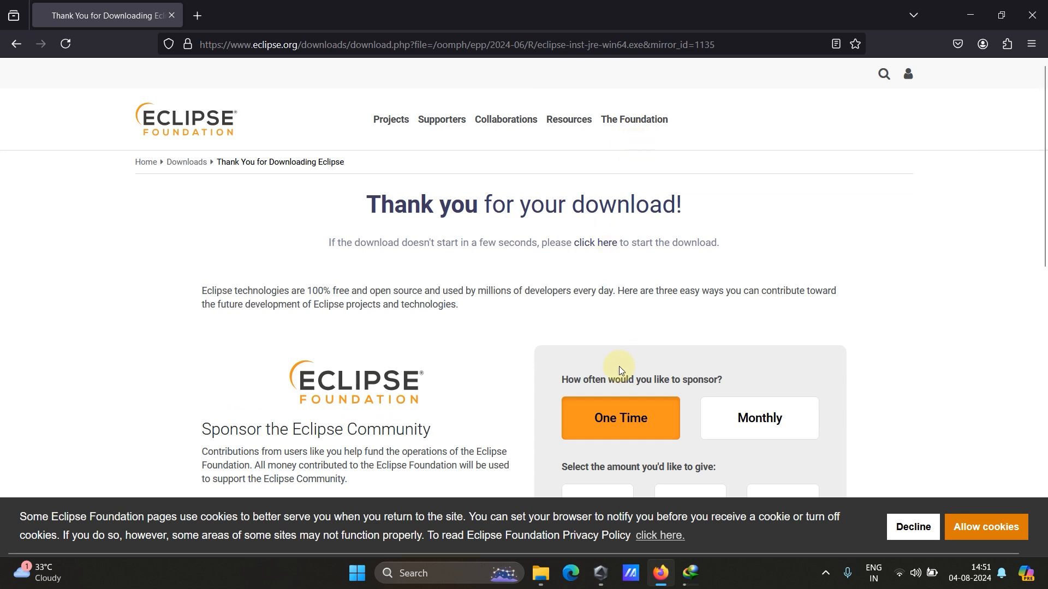
Show the completed Eclipse download in its folder and run eclipse-inst-jre-win64.exe.
{"action": "left_click", "coordinate": [681, 585]}
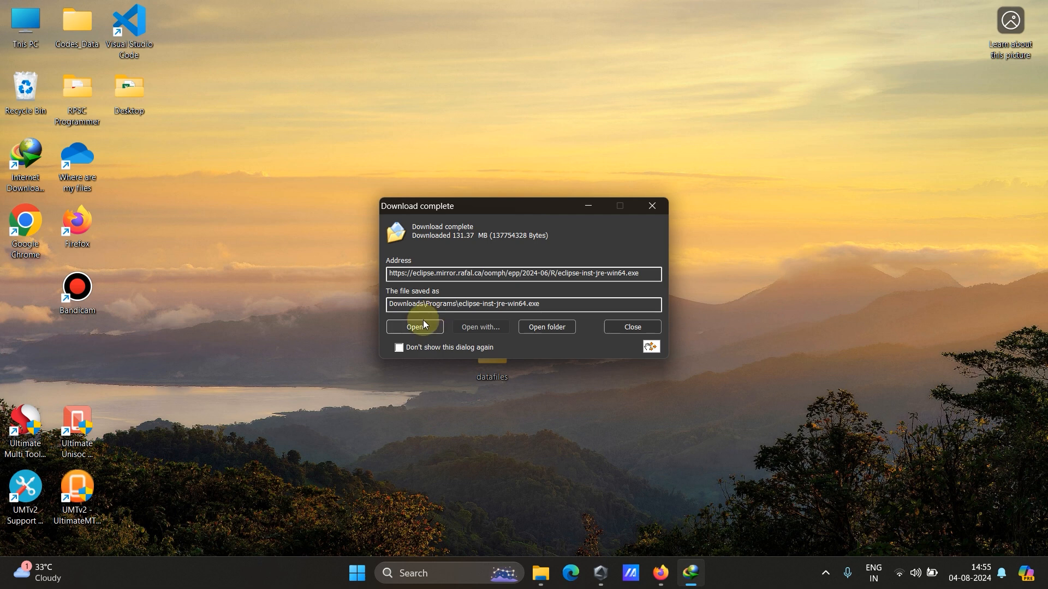
{"action": "left_click", "coordinate": [547, 327]}
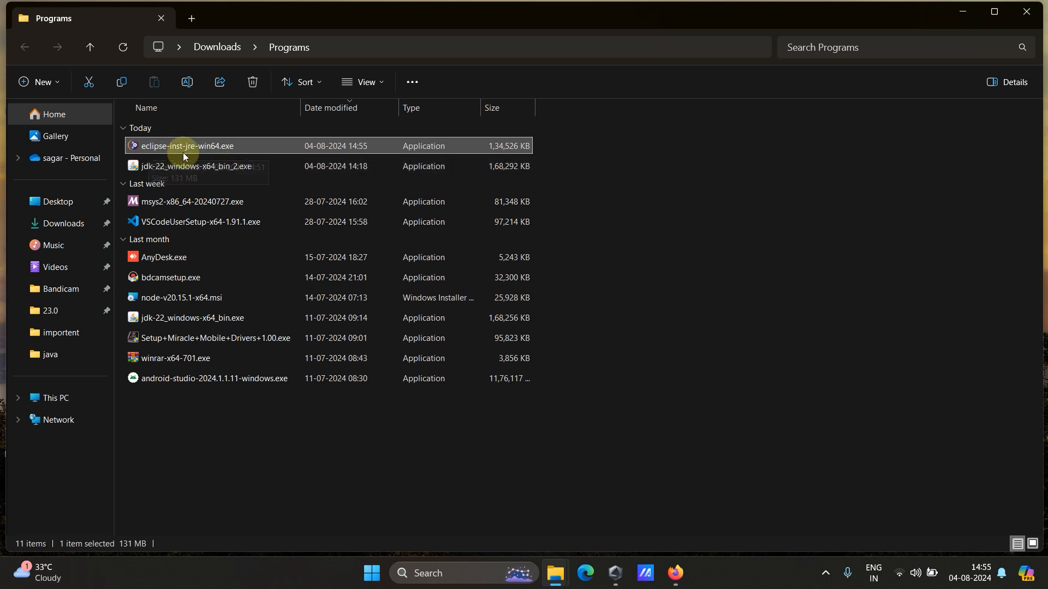
{"action": "left_click", "coordinate": [198, 151], "text": "ctrl"}
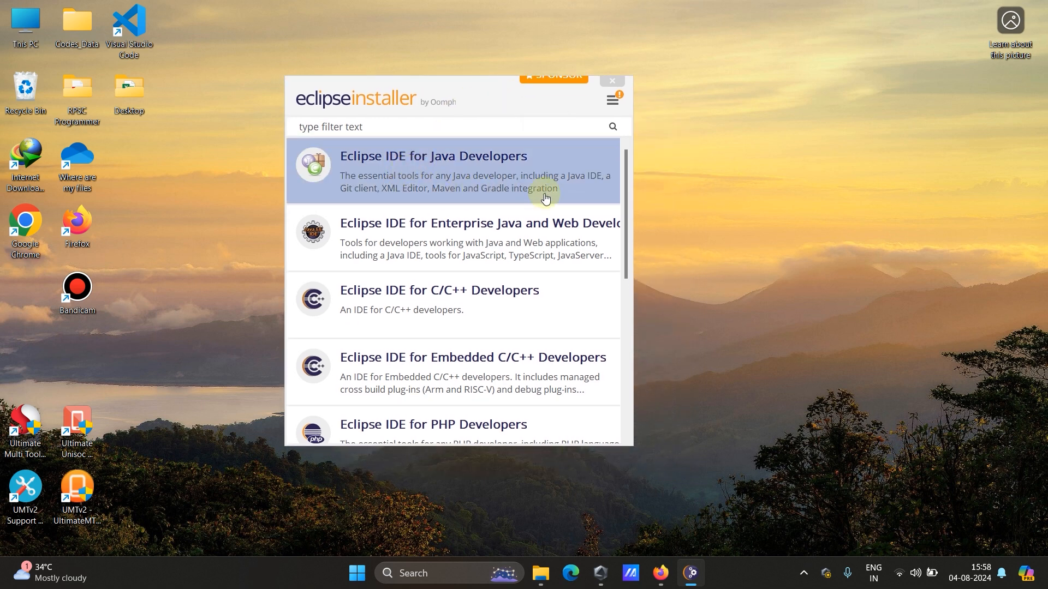
Look through the installer's packages, choose Eclipse IDE for Java Developers and check the available Java 21+ VM options.
{"action": "scroll", "coordinate": [481, 328], "scroll_direction": "down", "scroll_amount": 1}
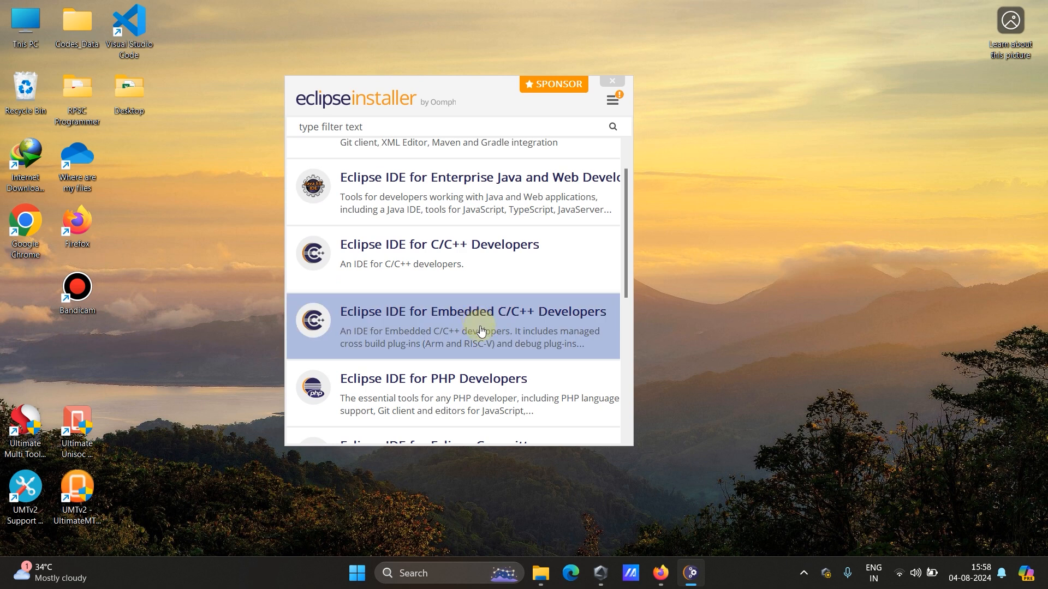
{"action": "scroll", "coordinate": [480, 328], "scroll_direction": "down", "scroll_amount": 1}
{"action": "scroll", "coordinate": [519, 368], "scroll_direction": "down", "scroll_amount": 2}
{"action": "scroll", "coordinate": [518, 369], "scroll_direction": "down", "scroll_amount": 3}
{"action": "scroll", "coordinate": [519, 370], "scroll_direction": "up", "scroll_amount": 3}
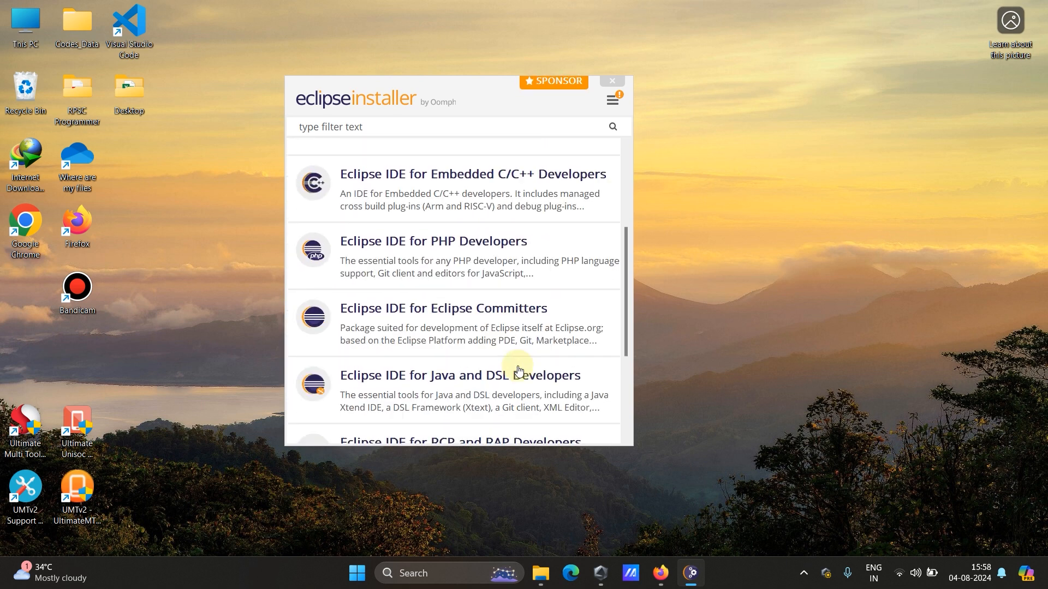
{"action": "scroll", "coordinate": [461, 373], "scroll_direction": "up", "scroll_amount": 4}
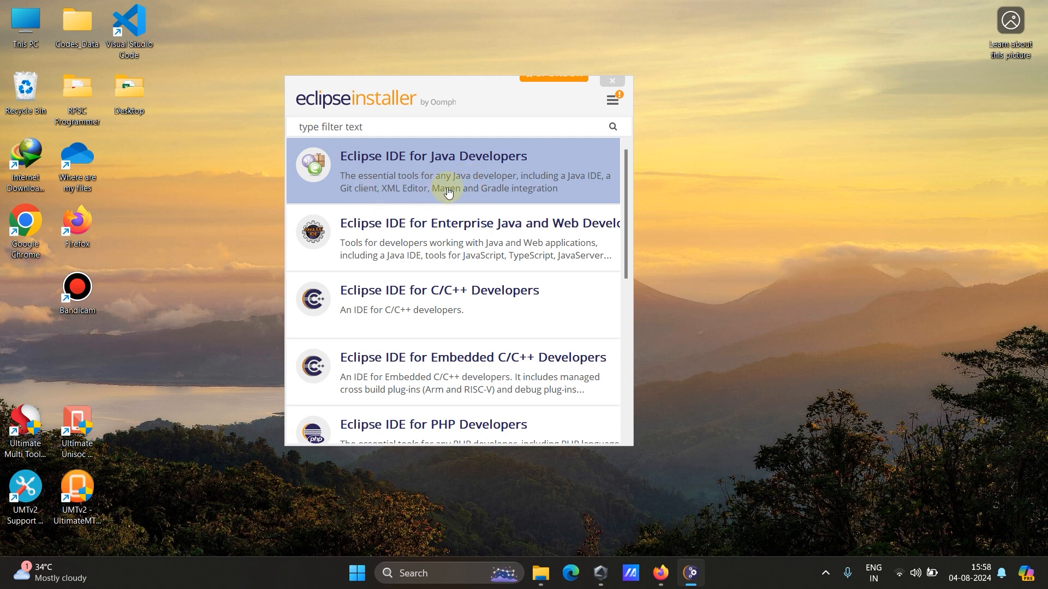
{"action": "left_click", "coordinate": [468, 186]}
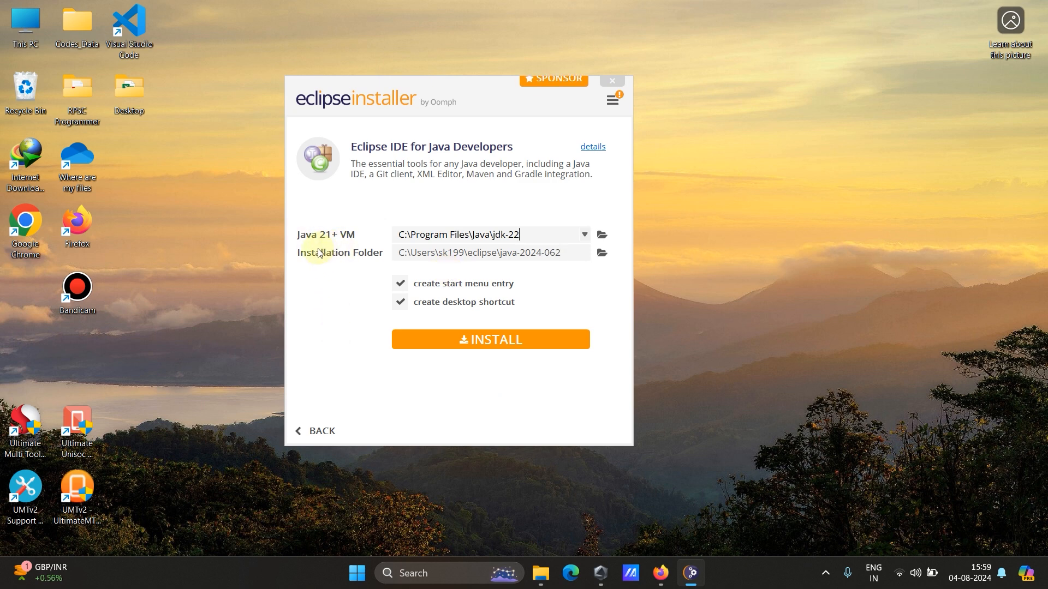
{"action": "left_click", "coordinate": [539, 237]}
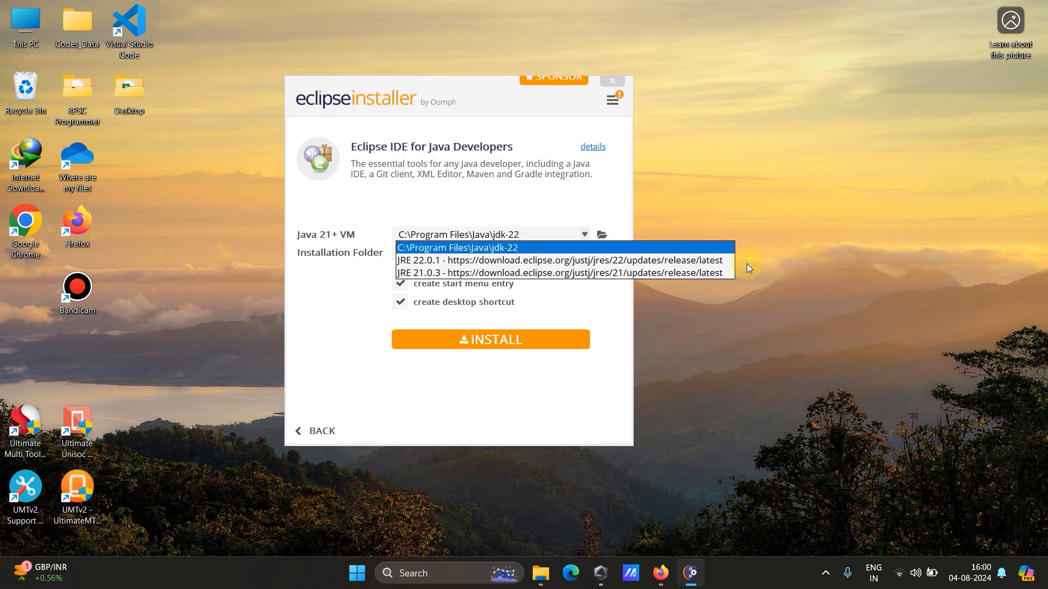
{"action": "left_click", "coordinate": [778, 263]}
Switch to Firefox, search for "oracle java" in a new tab and open Oracle's Java downloads page.
{"action": "left_click", "coordinate": [662, 584]}
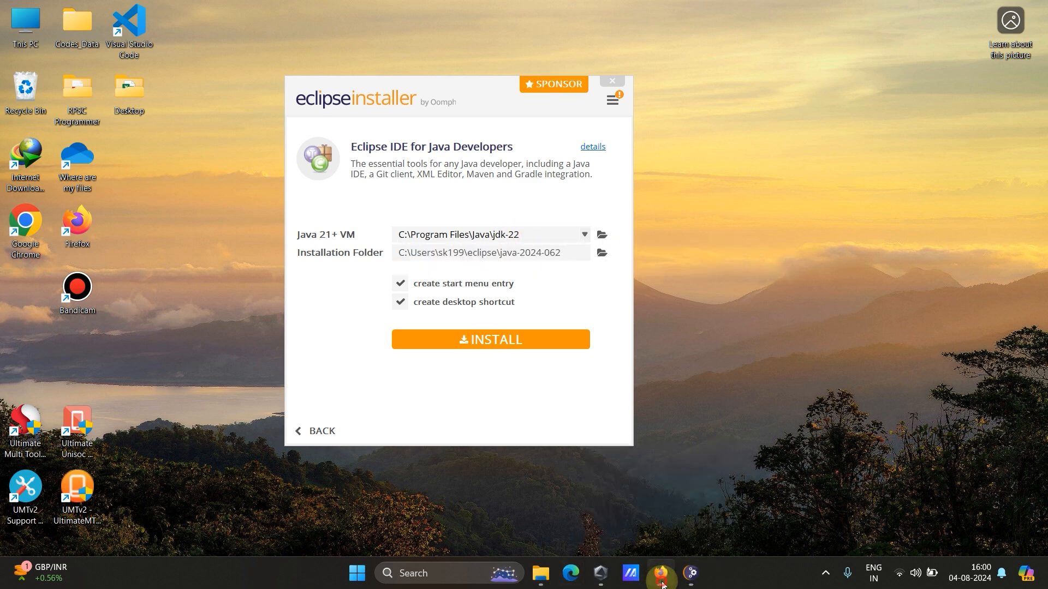
{"action": "left_click", "coordinate": [201, 16]}
{"action": "left_click", "coordinate": [251, 43]}
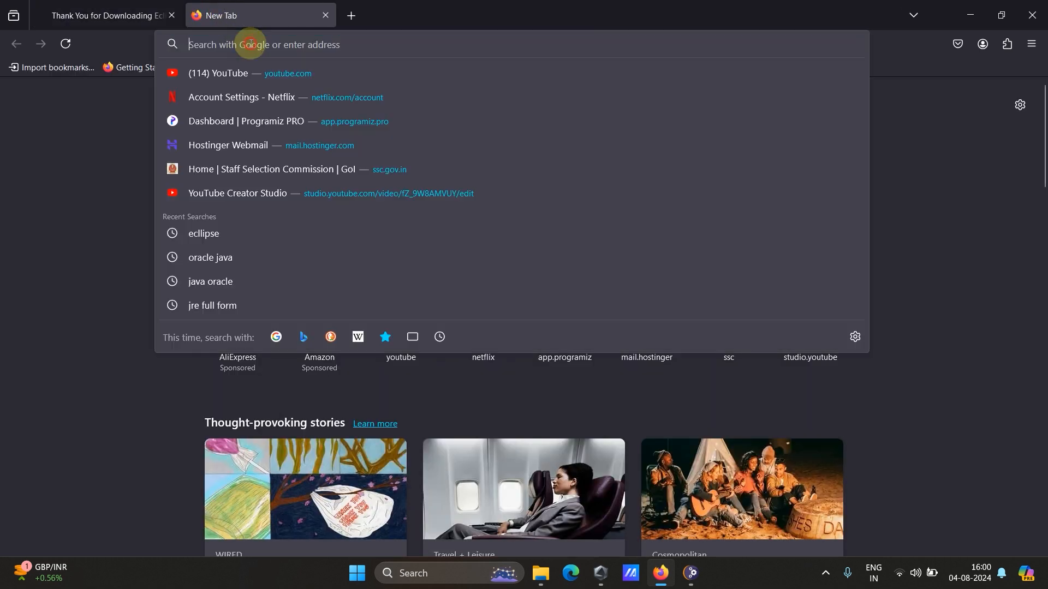
{"action": "type", "text": "oracle"}
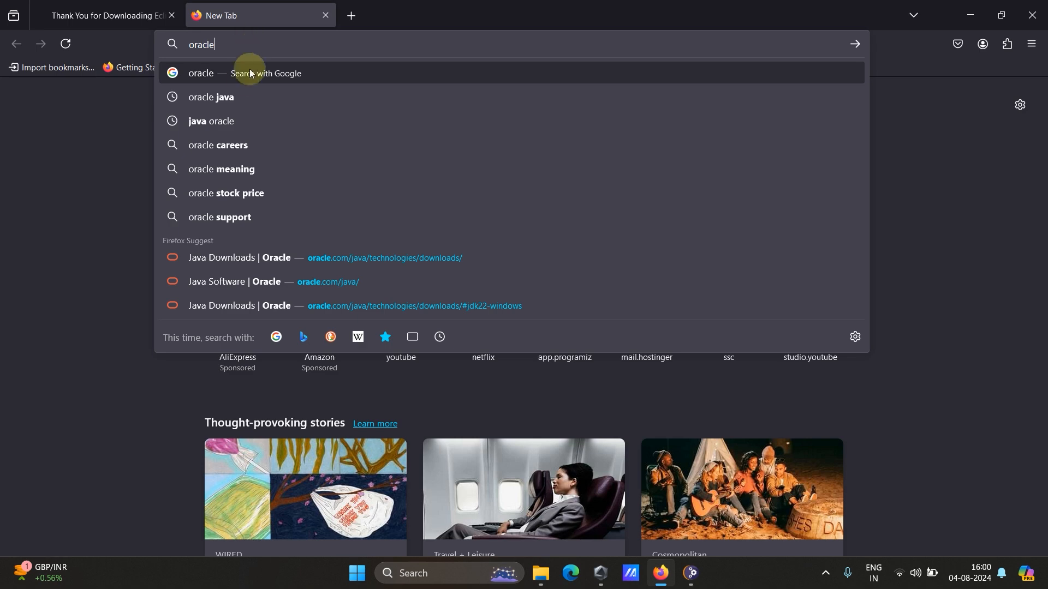
{"action": "left_click", "coordinate": [234, 96]}
{"action": "left_click", "coordinate": [252, 207]}
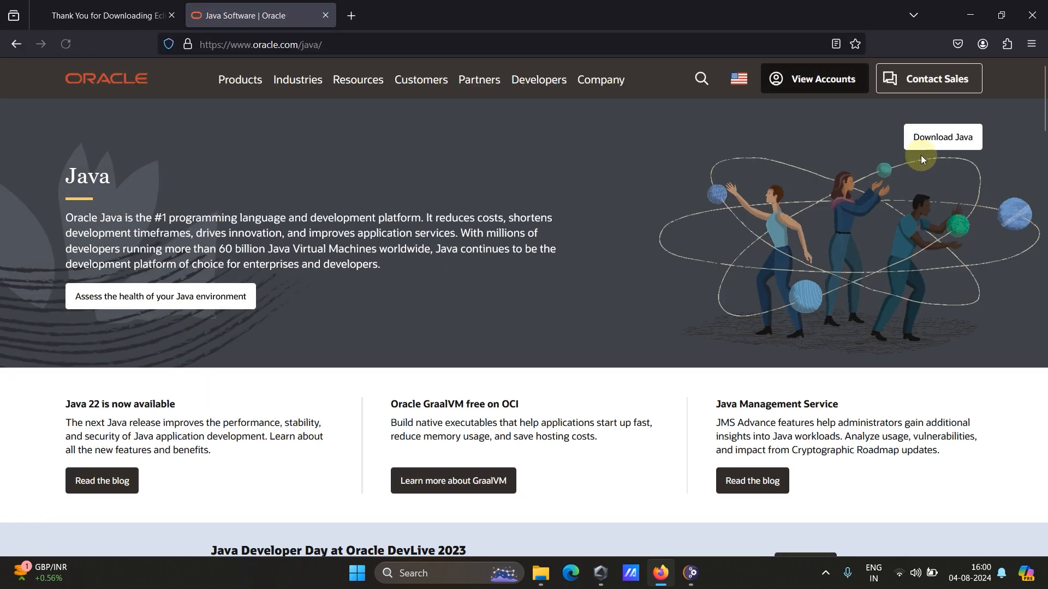
{"action": "left_click", "coordinate": [954, 140]}
Review the available Java releases and display the JDK 22 downloads for Windows.
{"action": "scroll", "coordinate": [380, 379], "scroll_direction": "down", "scroll_amount": 2}
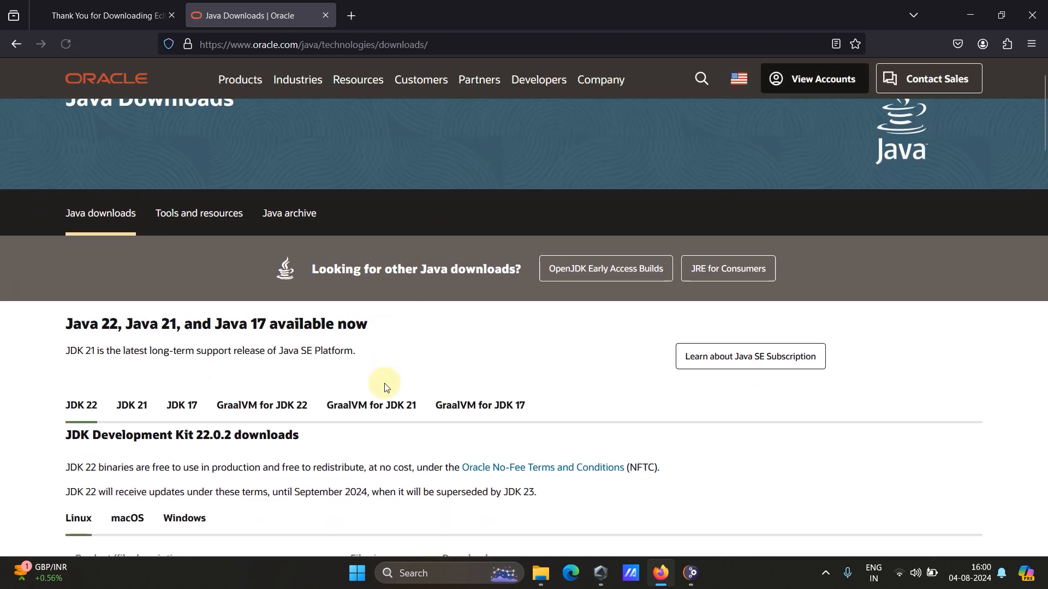
{"action": "left_click_drag", "start_coordinate": [64, 235], "coordinate": [400, 256]}
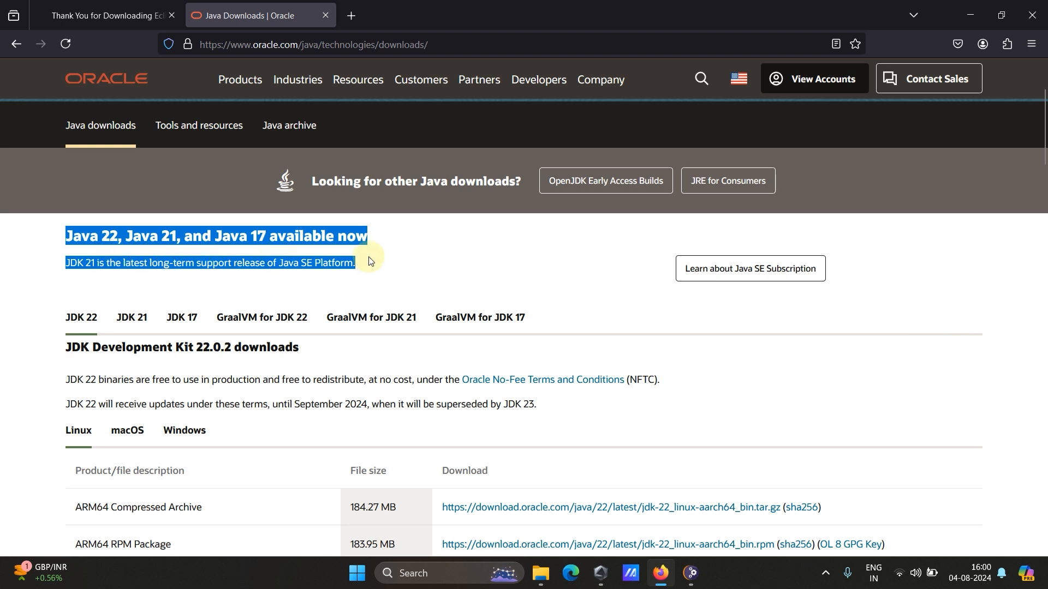
{"action": "scroll", "coordinate": [368, 269], "scroll_direction": "down", "scroll_amount": 2}
{"action": "left_click", "coordinate": [54, 270]}
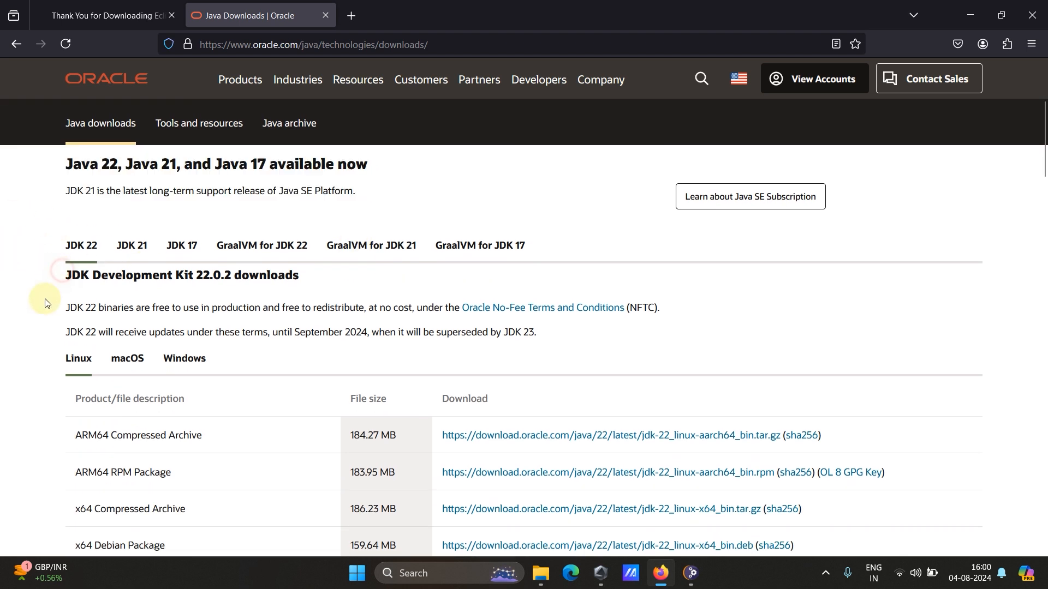
{"action": "scroll", "coordinate": [65, 313], "scroll_direction": "up", "scroll_amount": 2}
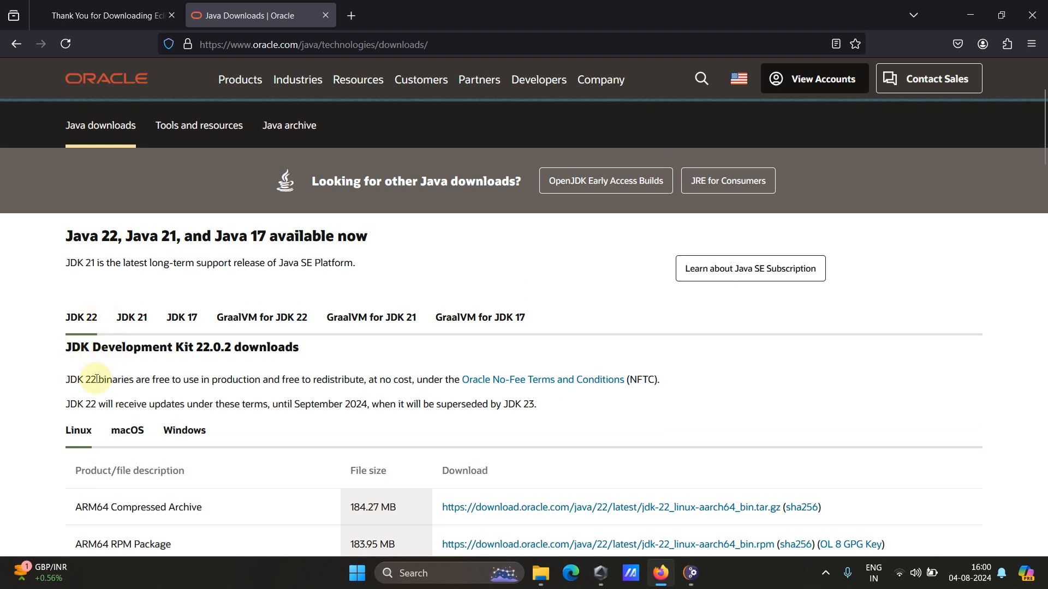
{"action": "scroll", "coordinate": [96, 379], "scroll_direction": "down", "scroll_amount": 2}
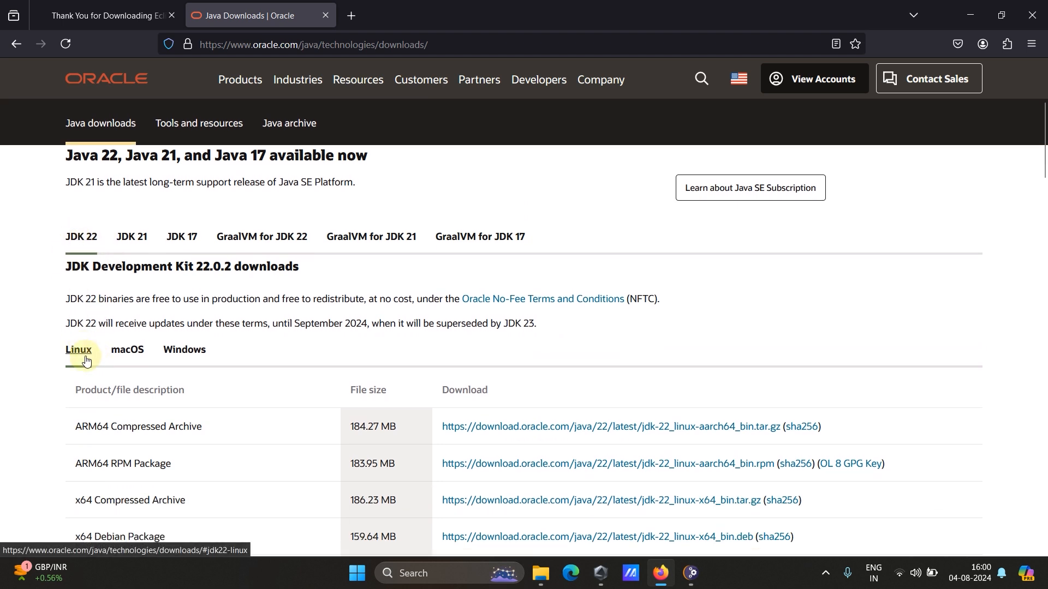
{"action": "scroll", "coordinate": [85, 361], "scroll_direction": "down", "scroll_amount": 2}
{"action": "left_click", "coordinate": [184, 293]}
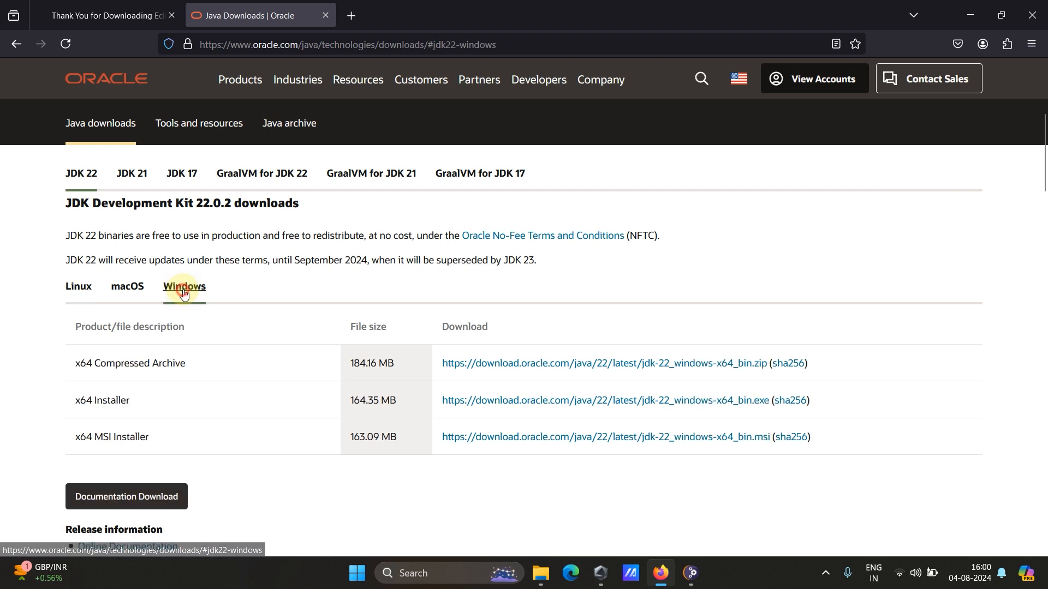
Try to download the JDK 22 x64 Installer for Windows, cancelling the duplicate download.
{"action": "scroll", "coordinate": [211, 351], "scroll_direction": "down", "scroll_amount": 2}
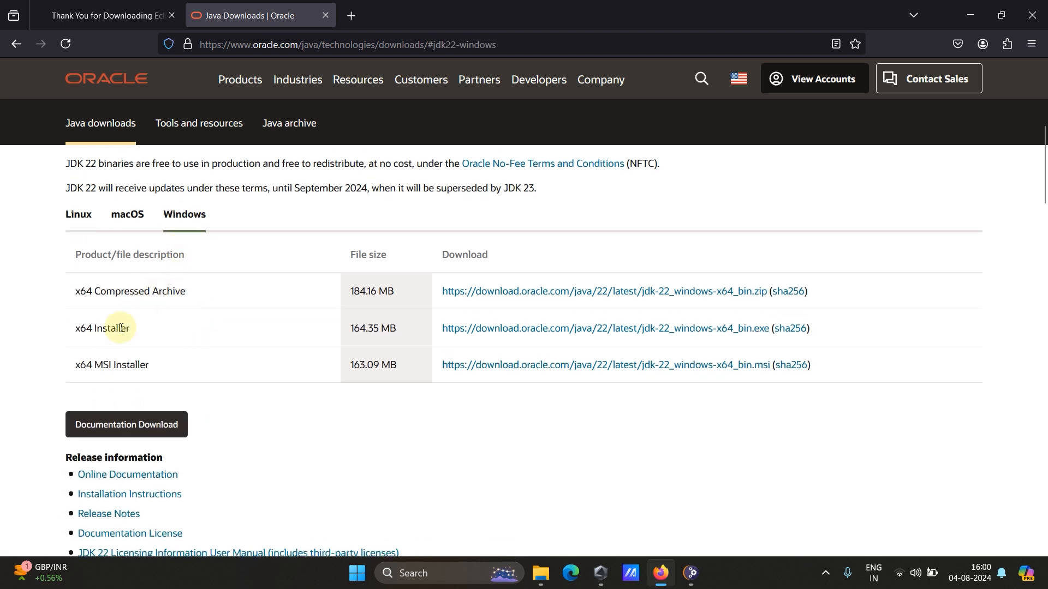
{"action": "left_click_drag", "start_coordinate": [79, 330], "coordinate": [554, 334]}
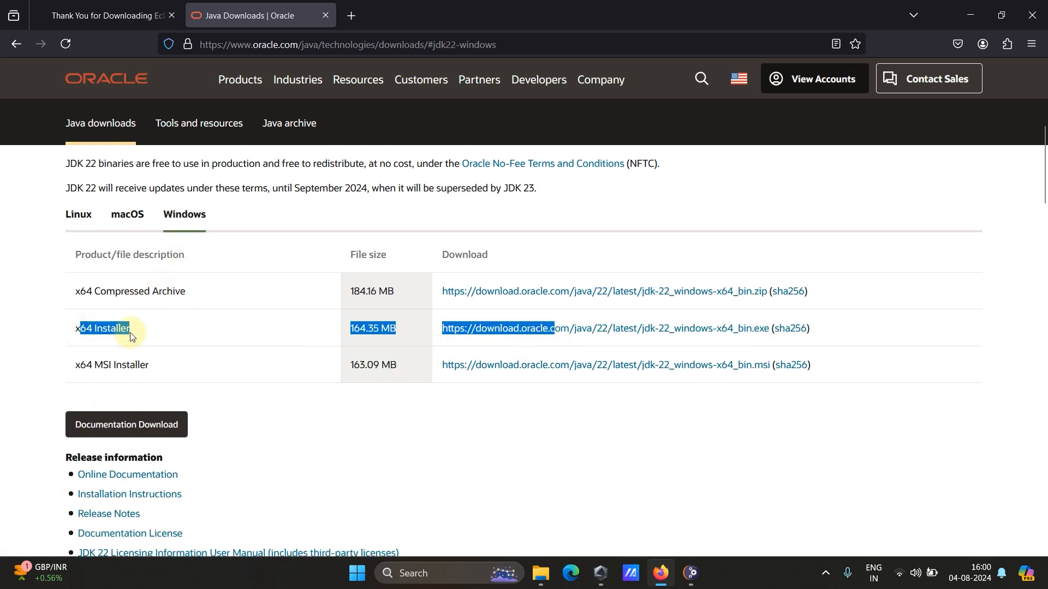
{"action": "left_click", "coordinate": [405, 345]}
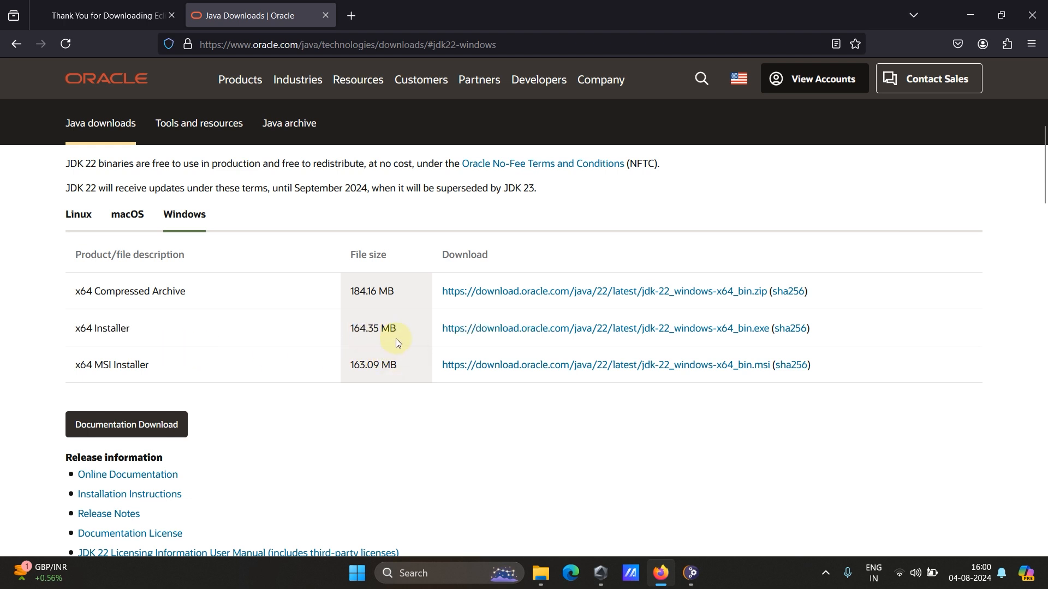
{"action": "left_click", "coordinate": [619, 330]}
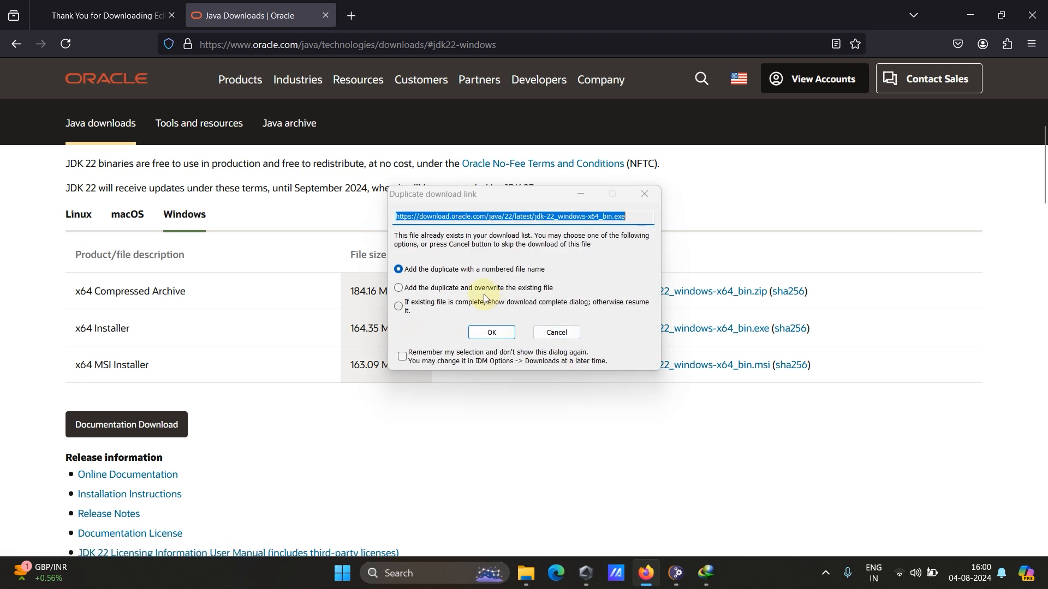
{"action": "left_click", "coordinate": [638, 221]}
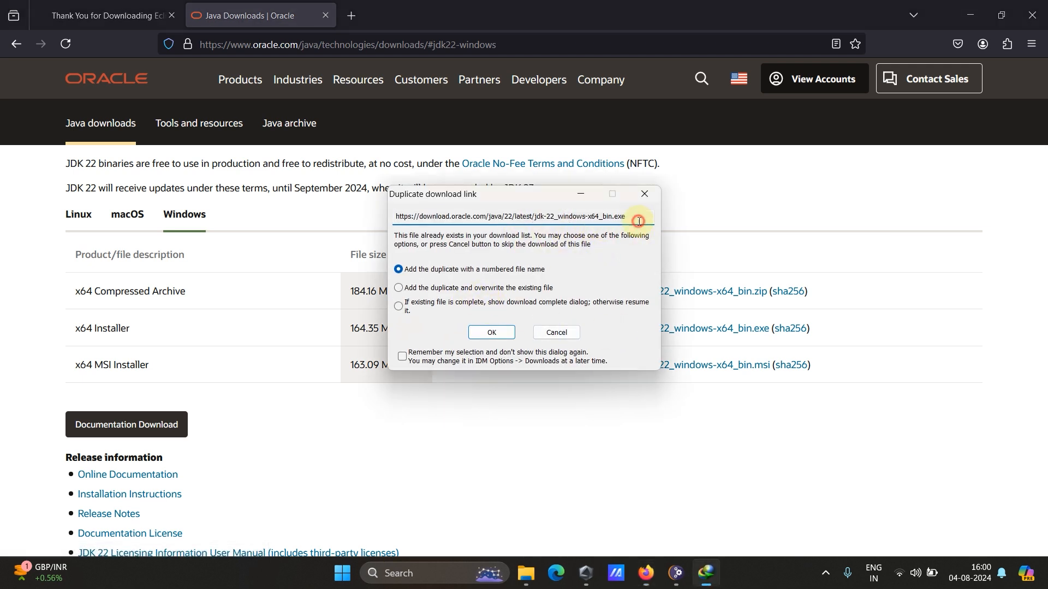
{"action": "left_click", "coordinate": [555, 334]}
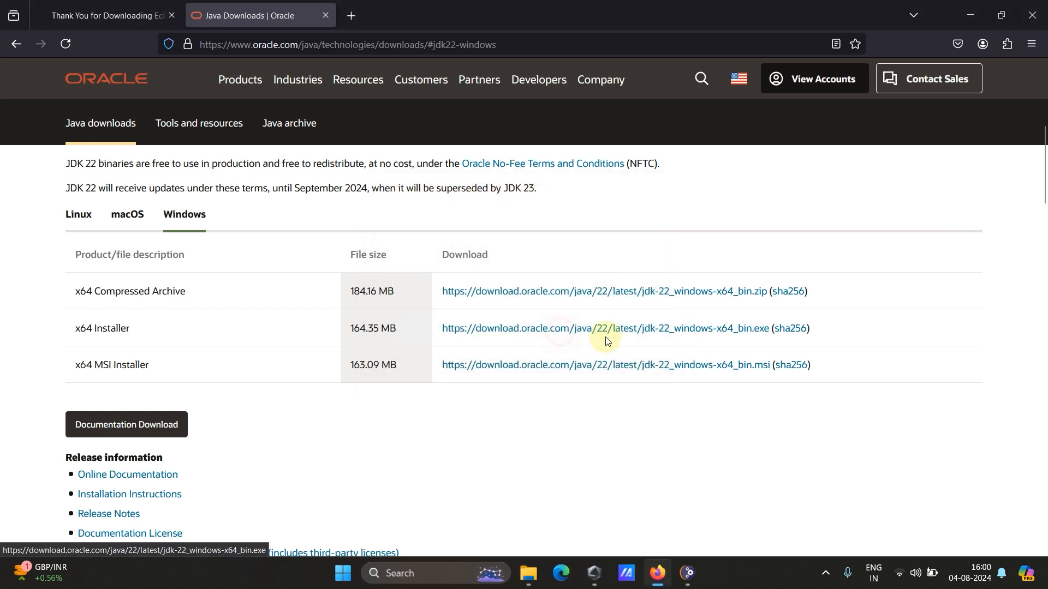
Switch to Internet Download Manager and run jdk-22_windows-x64_bin_2.exe, dismissing the offer to reinstall.
{"action": "left_click", "coordinate": [964, 16]}
{"action": "left_click", "coordinate": [825, 573]}
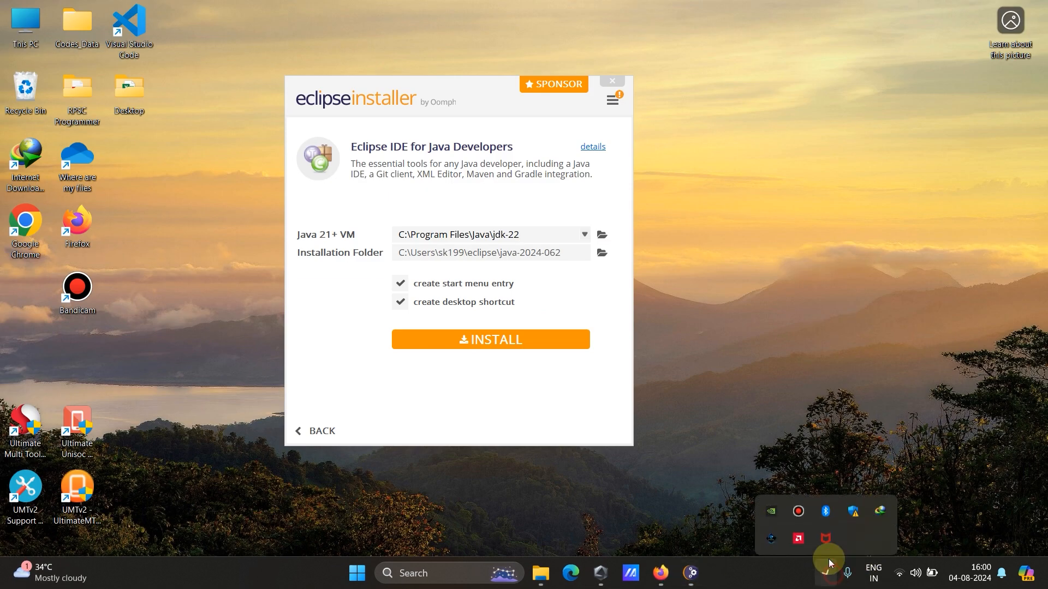
{"action": "double_click", "coordinate": [877, 502]}
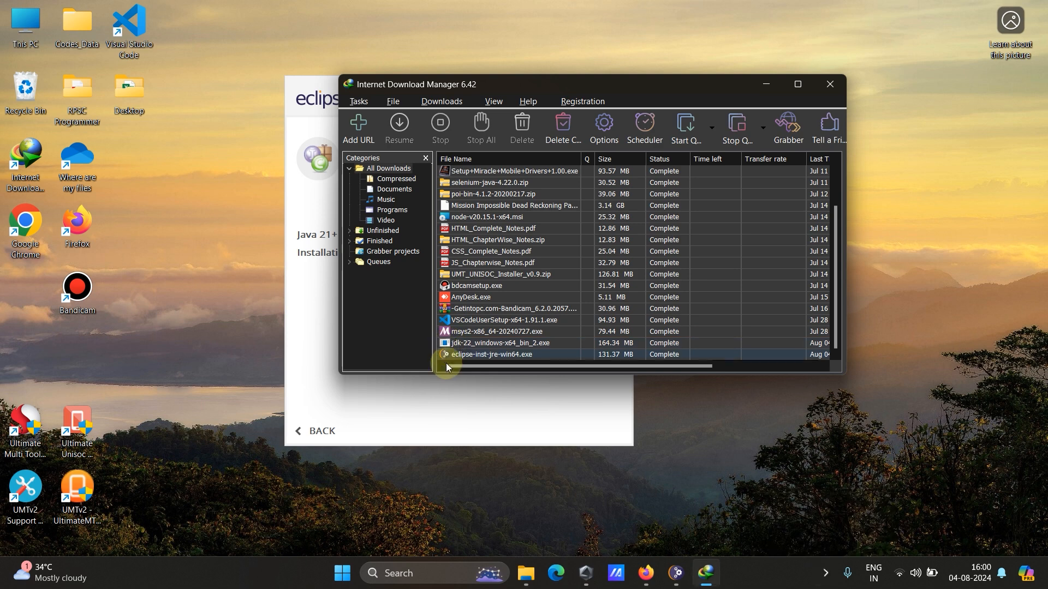
{"action": "right_click", "coordinate": [474, 344]}
{"action": "key", "text": "Escape"}
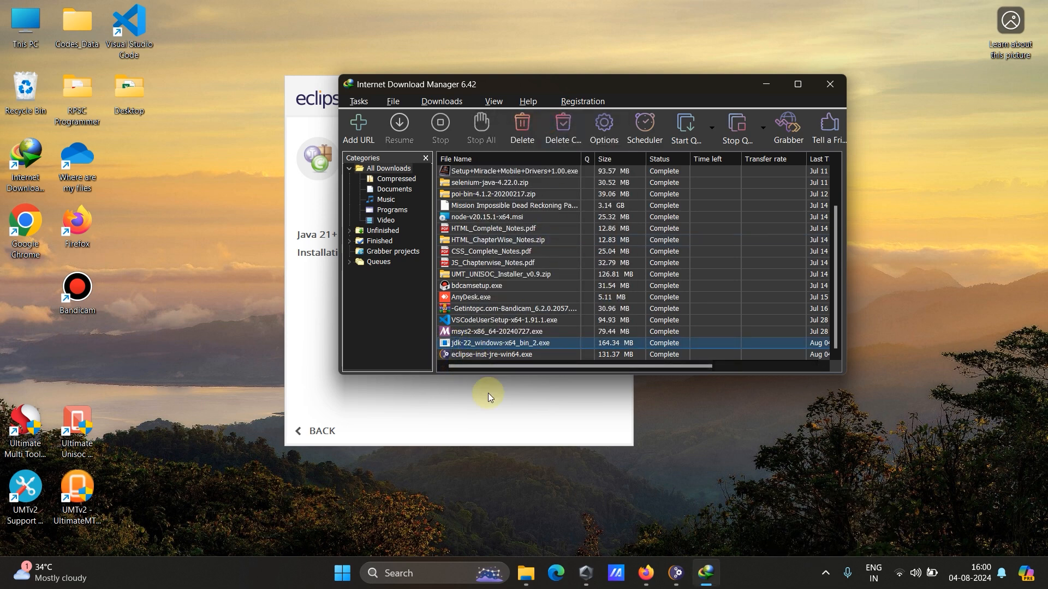
{"action": "double_click", "coordinate": [479, 344]}
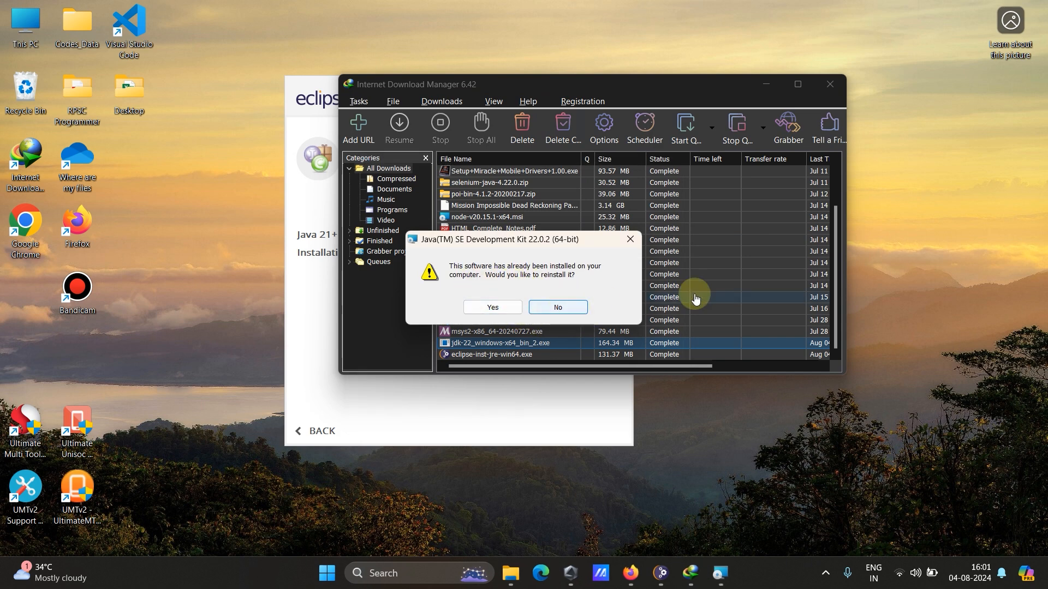
{"action": "left_click", "coordinate": [631, 243]}
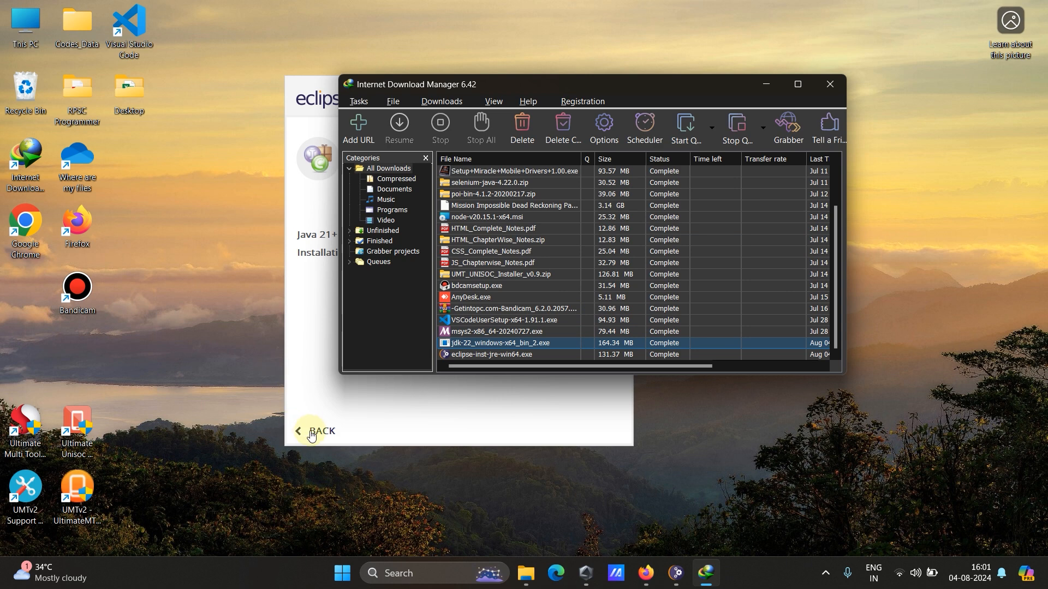
Return to the Eclipse installer and examine the runtimes offered for the Java 21+ VM setting.
{"action": "left_click", "coordinate": [436, 399]}
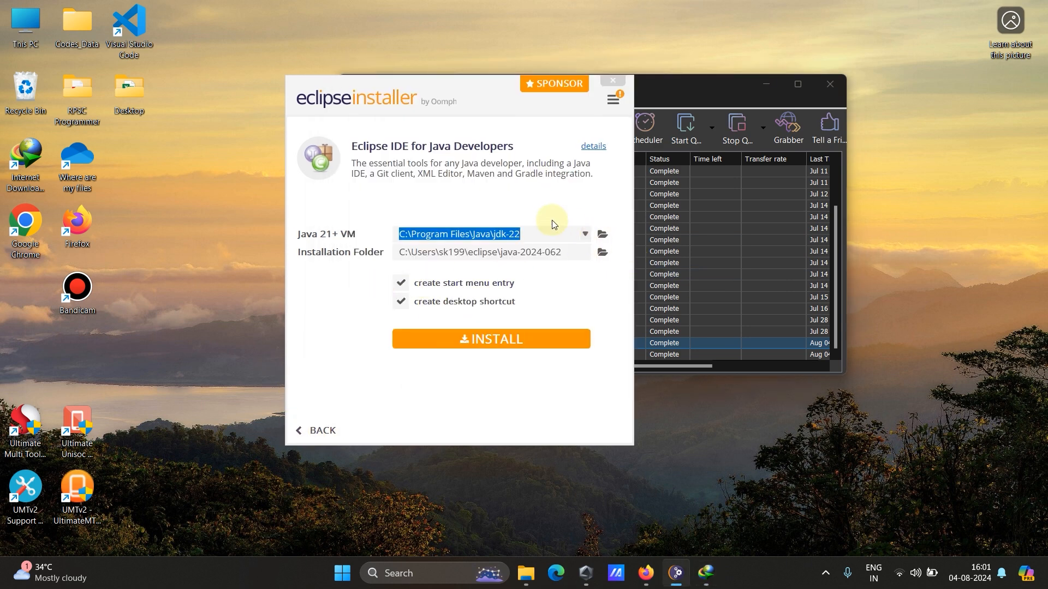
{"action": "left_click", "coordinate": [532, 232]}
{"action": "left_click", "coordinate": [731, 409]}
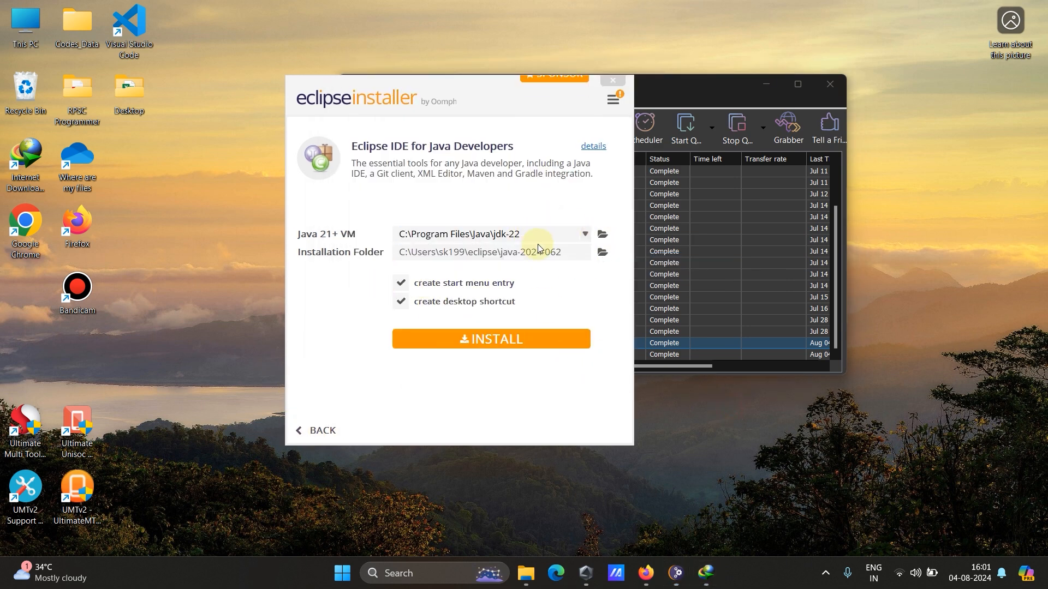
{"action": "left_click", "coordinate": [523, 234]}
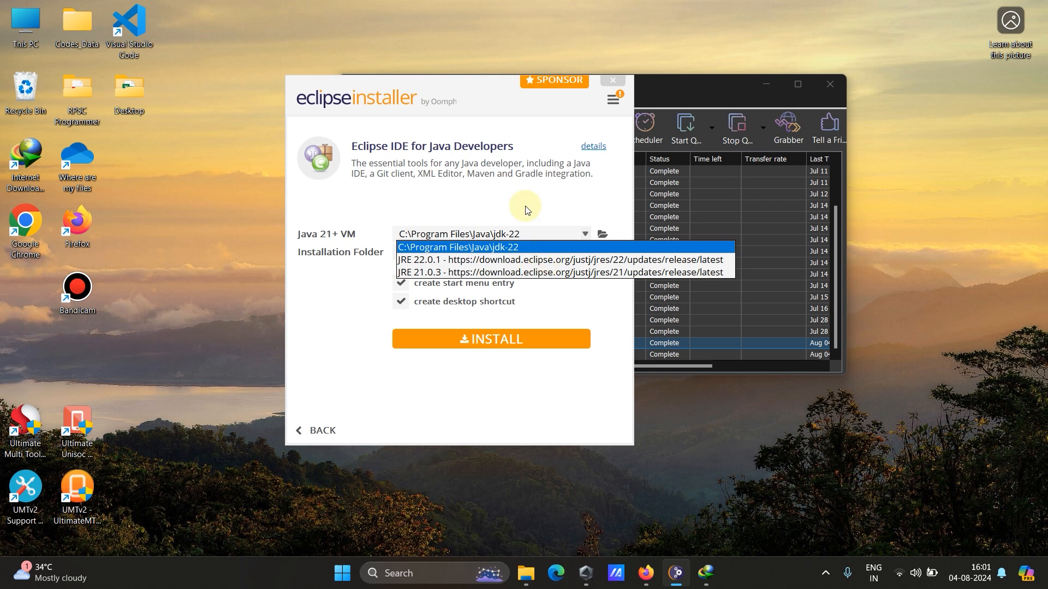
{"action": "left_click", "coordinate": [361, 305]}
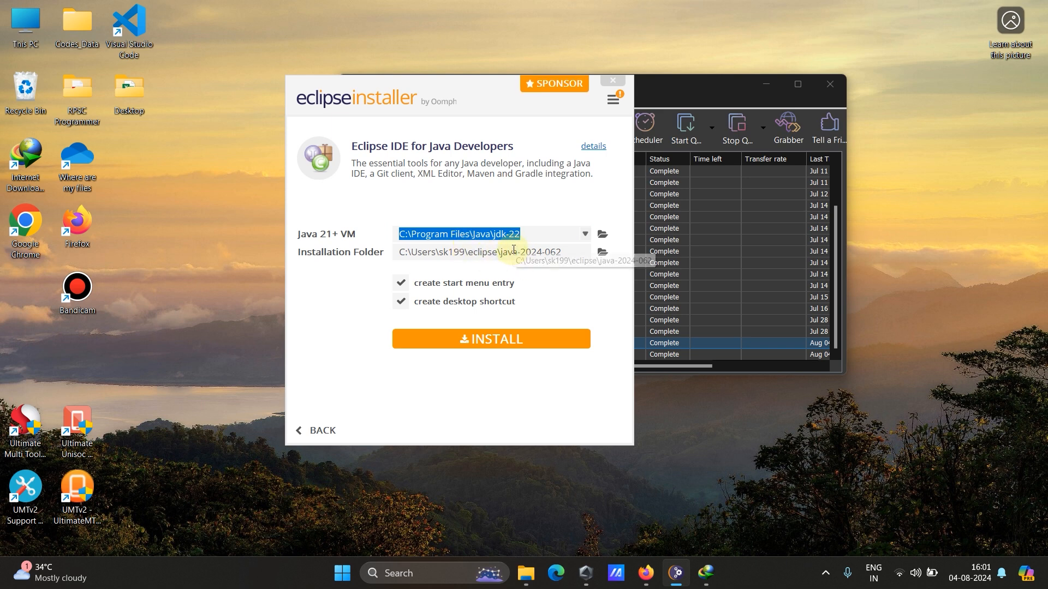
{"action": "left_click", "coordinate": [584, 234]}
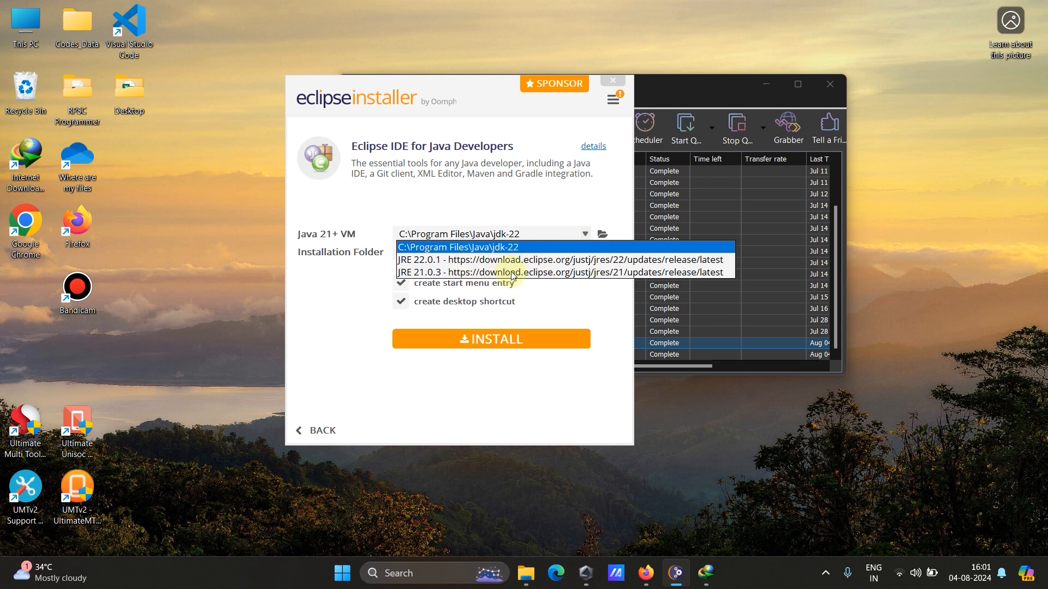
{"action": "left_click", "coordinate": [544, 421]}
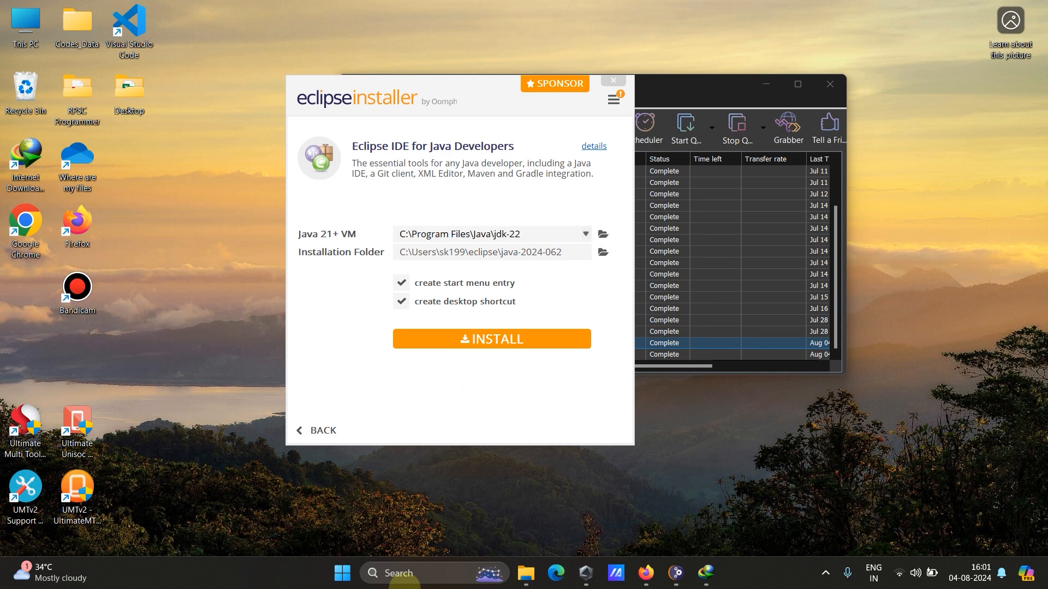
Find the Windows environment variables settings and open the system Path variable for editing.
{"action": "left_click", "coordinate": [402, 572]}
{"action": "type", "text": "envir"}
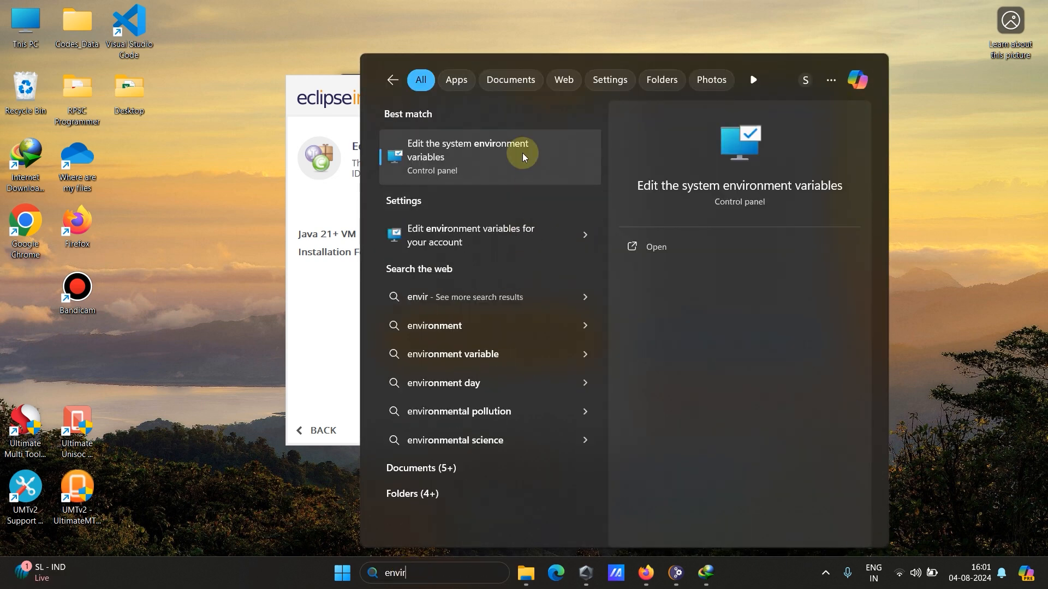
{"action": "left_click", "coordinate": [479, 159]}
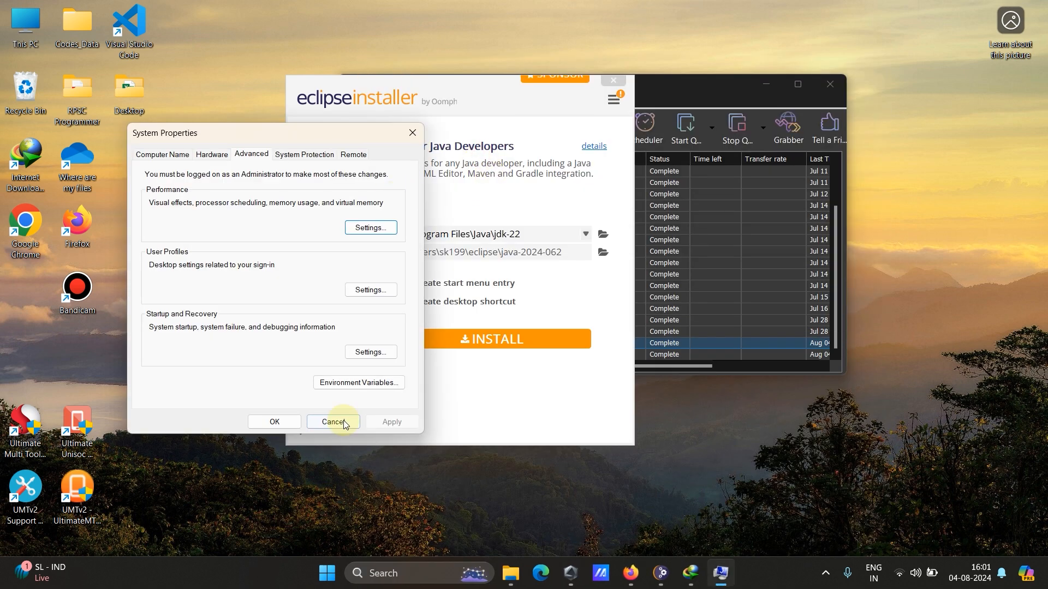
{"action": "left_click", "coordinate": [353, 383]}
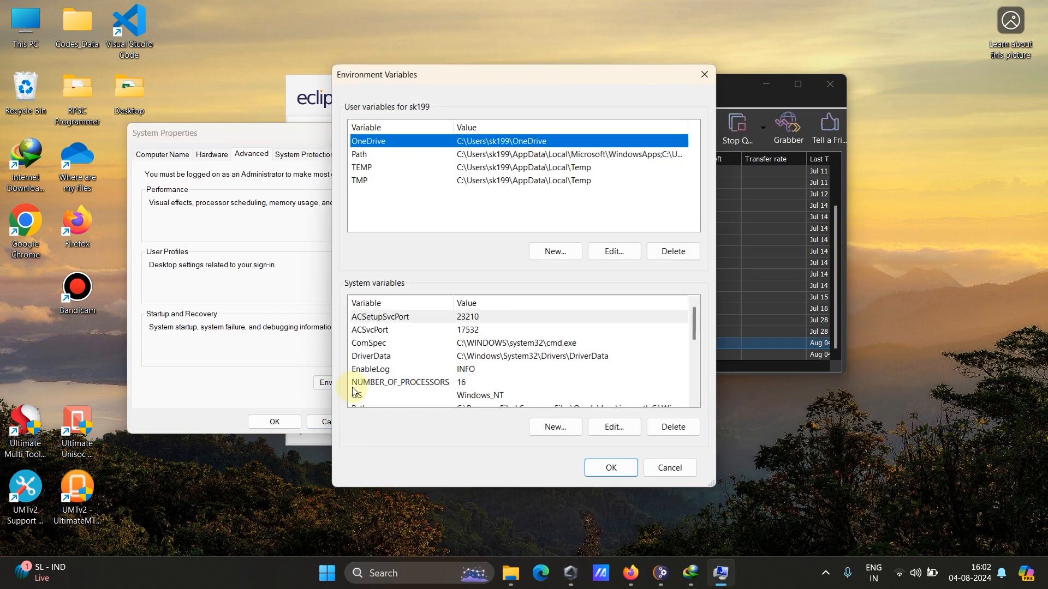
{"action": "left_click", "coordinate": [387, 355]}
{"action": "scroll", "coordinate": [404, 377], "scroll_direction": "down", "scroll_amount": 2}
{"action": "left_click", "coordinate": [366, 331]}
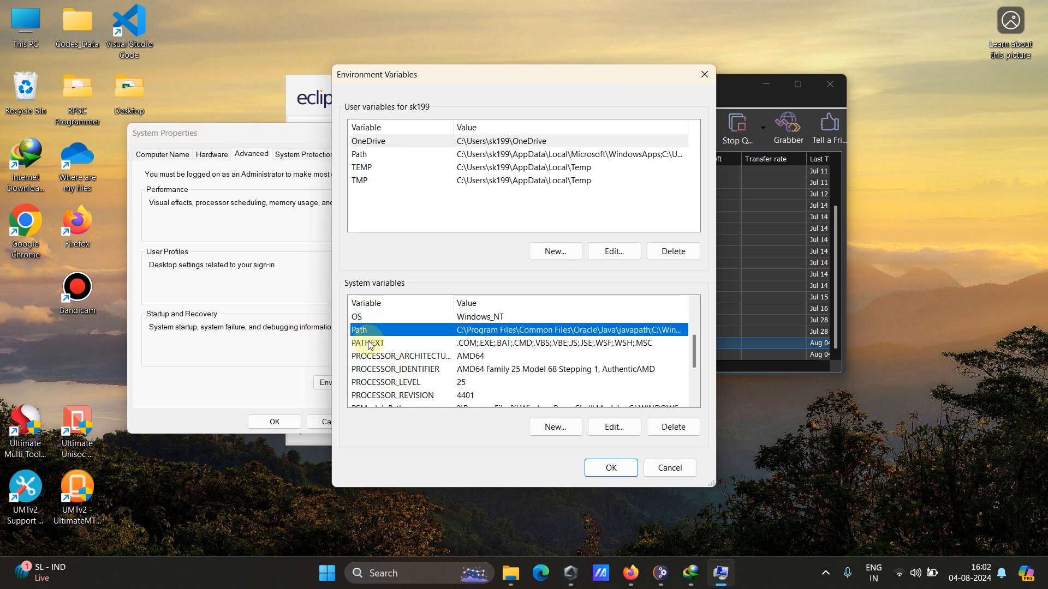
{"action": "left_click", "coordinate": [621, 426]}
{"action": "left_click", "coordinate": [411, 377]}
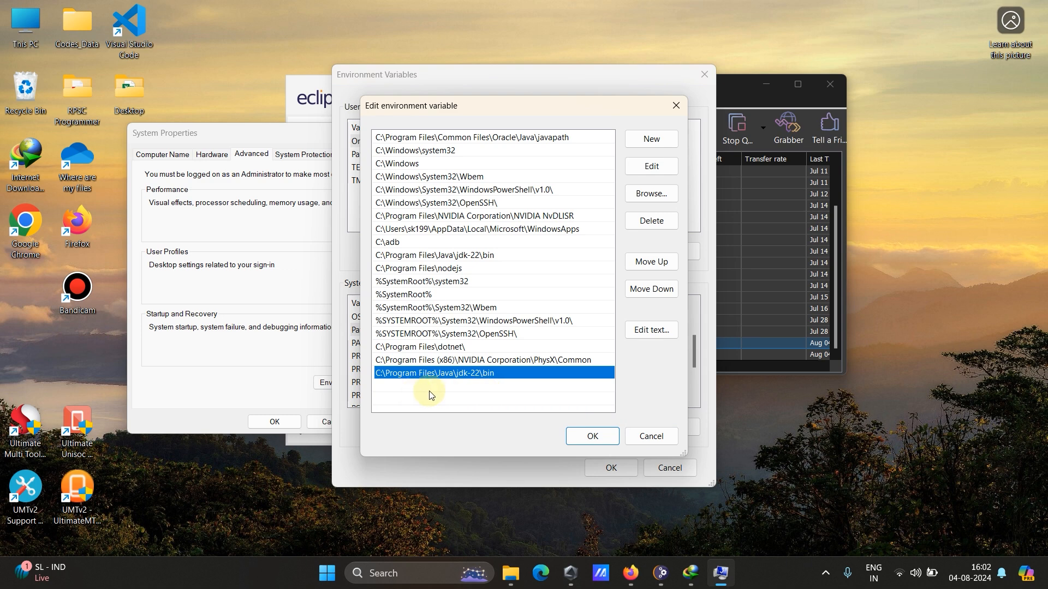
Browse to the bin folder of jdk-22 under C:\Program Files\Java in File Explorer and copy its path.
{"action": "double_click", "coordinate": [26, 25]}
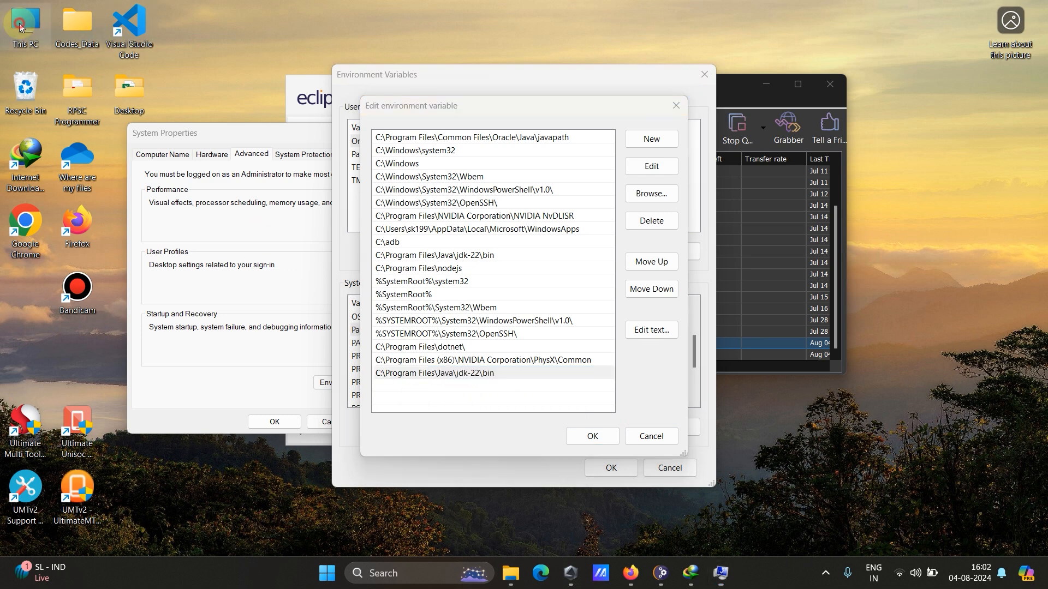
{"action": "double_click", "coordinate": [227, 140]}
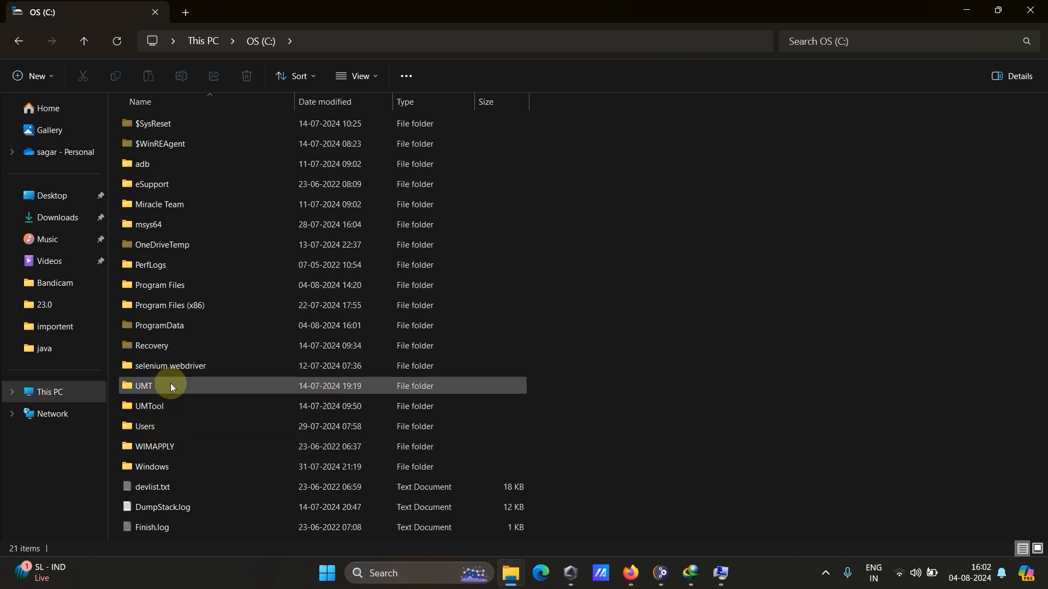
{"action": "double_click", "coordinate": [173, 286]}
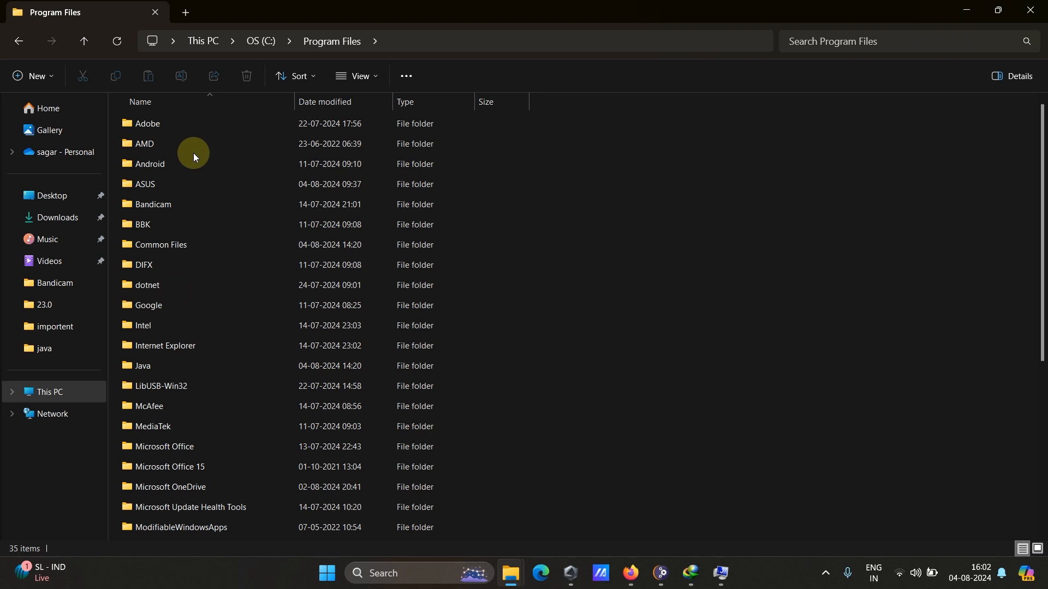
{"action": "double_click", "coordinate": [142, 365]}
{"action": "double_click", "coordinate": [153, 126]}
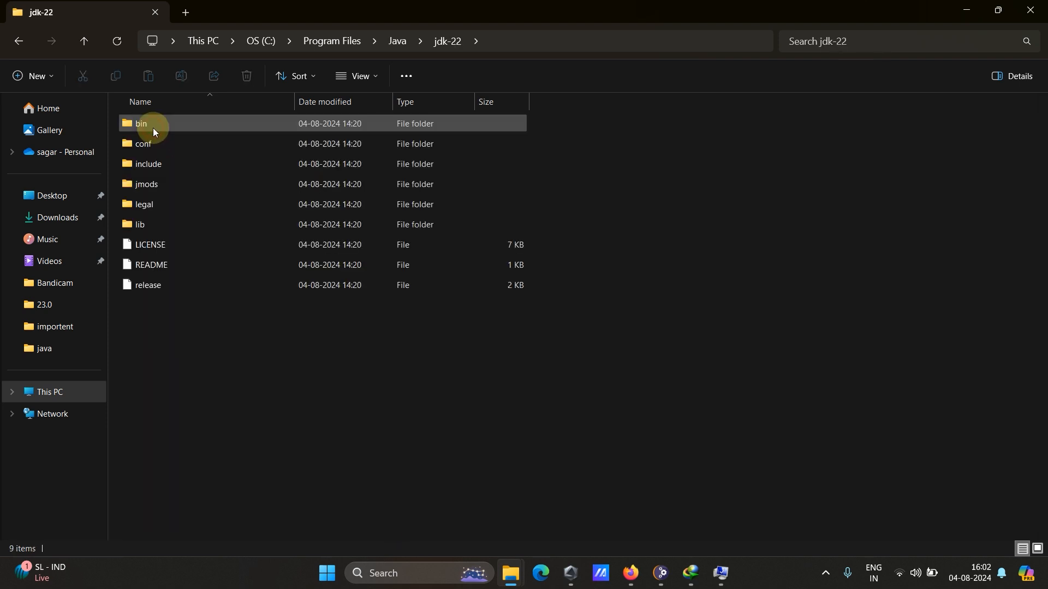
{"action": "double_click", "coordinate": [155, 129]}
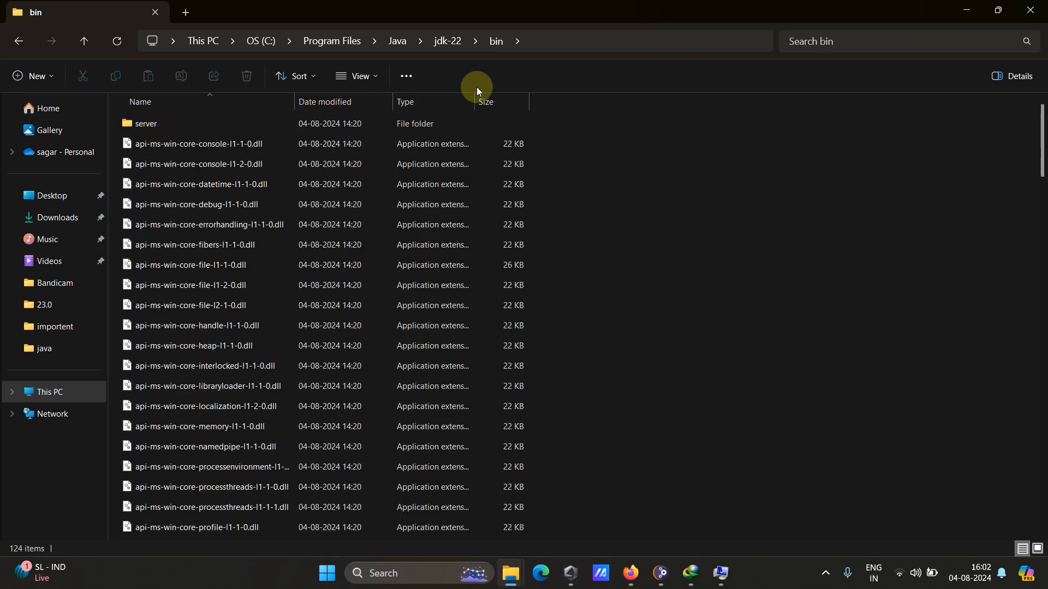
{"action": "left_click", "coordinate": [547, 39]}
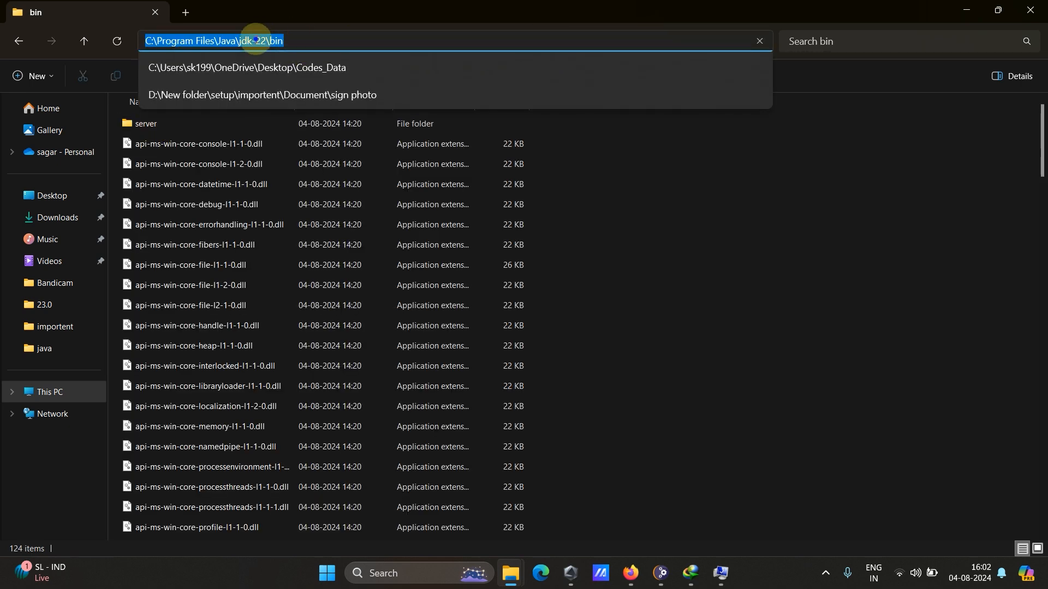
{"action": "right_click", "coordinate": [255, 40]}
{"action": "left_click", "coordinate": [284, 75]}
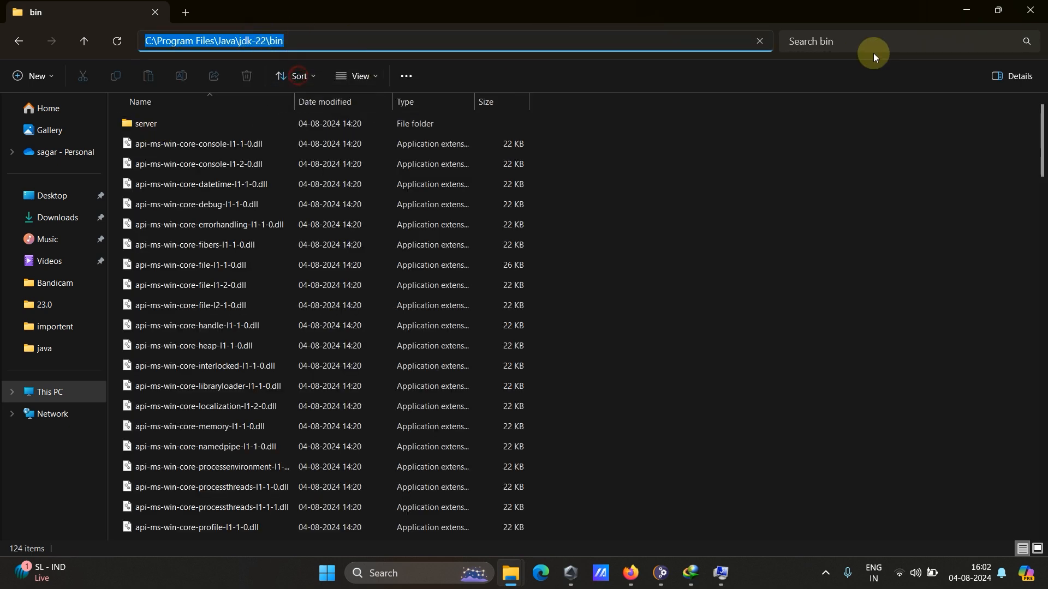
{"action": "left_click", "coordinate": [972, 10]}
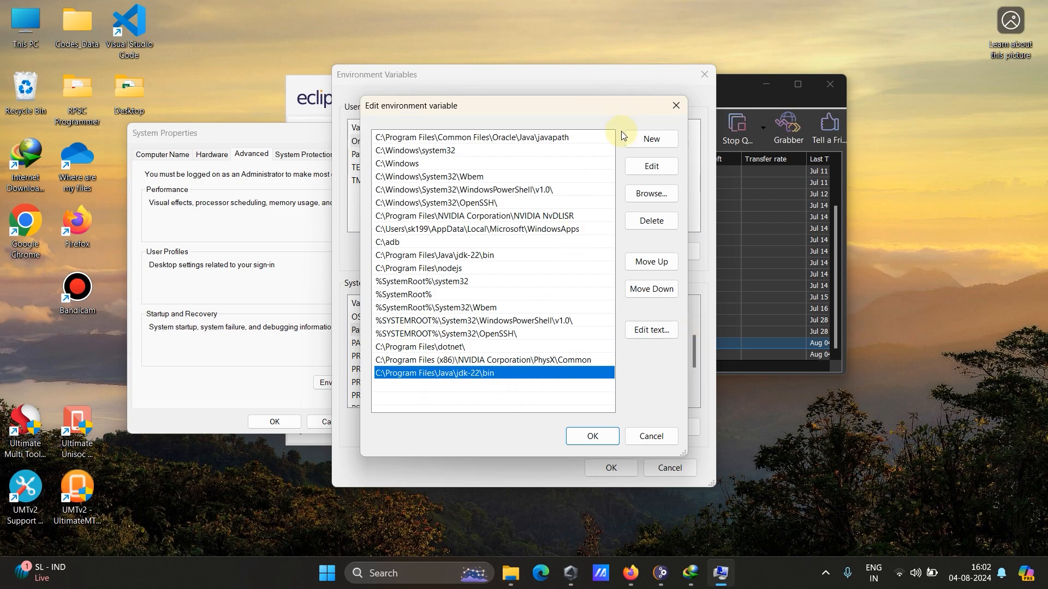
Add C:\Program Files\Java\jdk-22\bin as a new entry in the system Path variable and save the environment settings.
{"action": "left_click", "coordinate": [652, 139]}
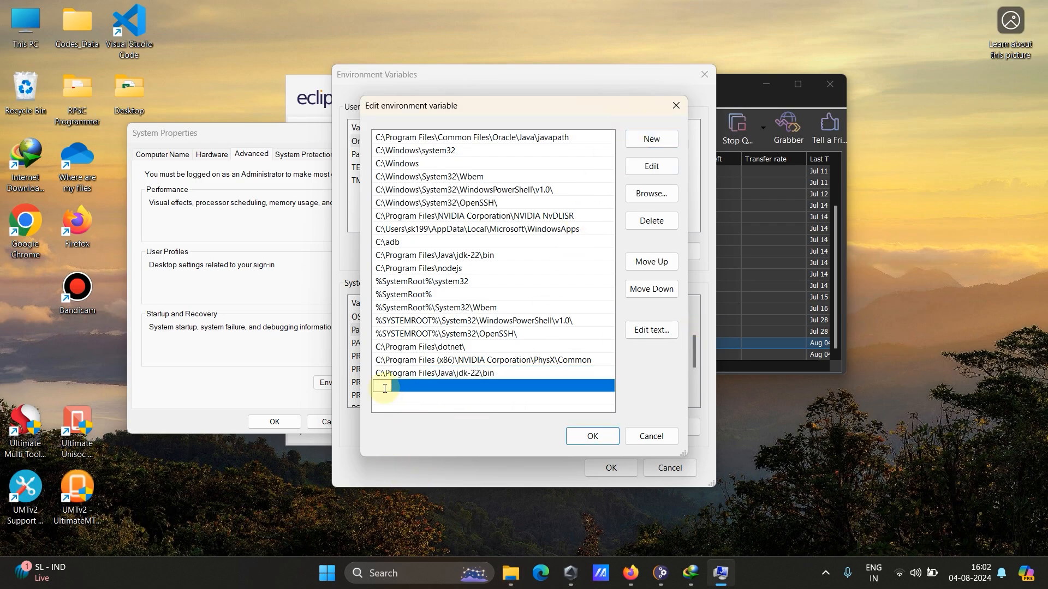
{"action": "key", "text": "ctrl+v"}
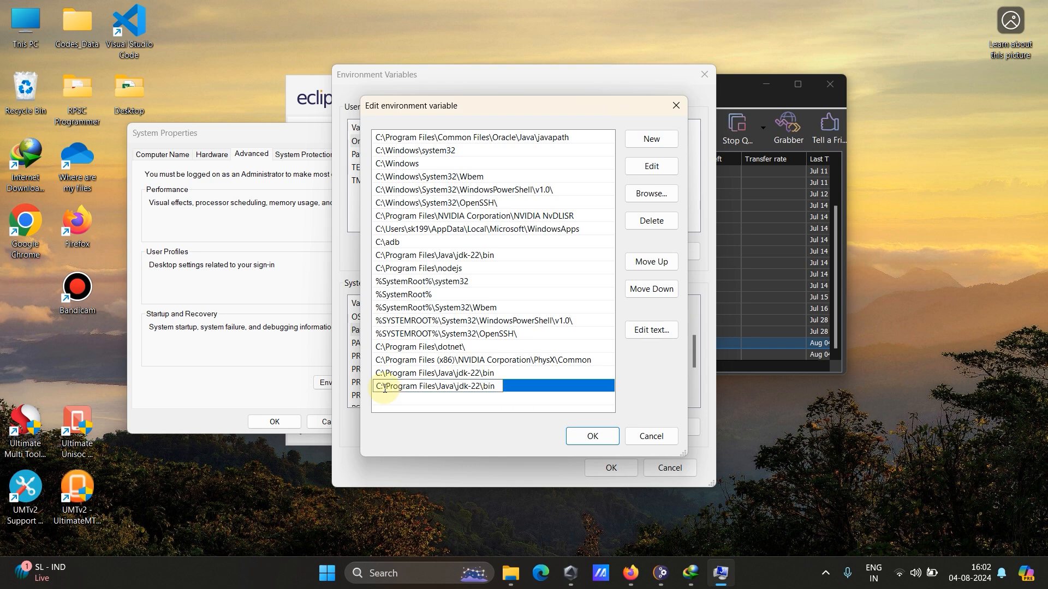
{"action": "left_click", "coordinate": [582, 448]}
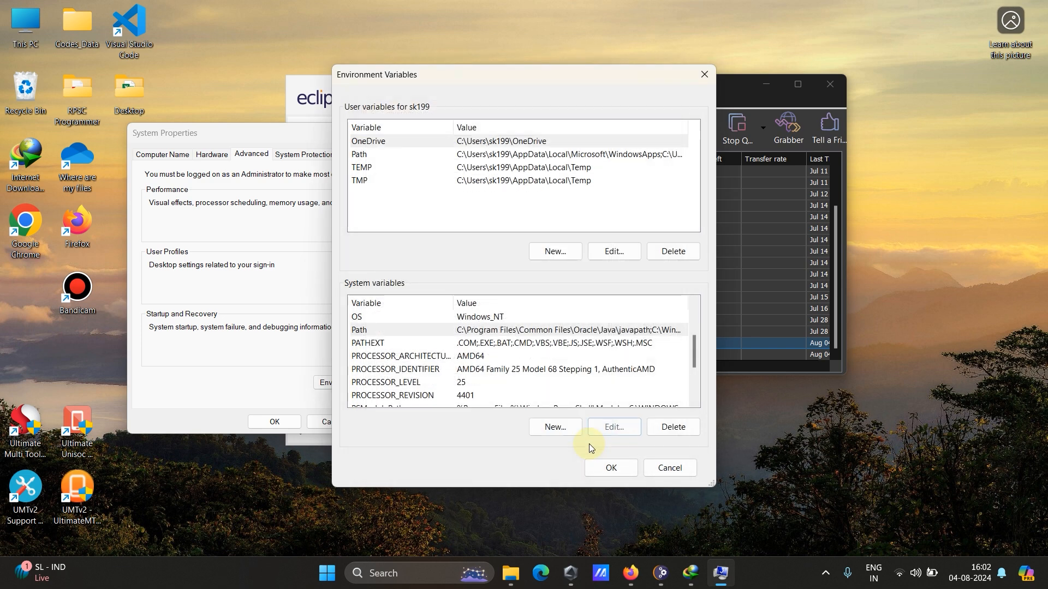
{"action": "left_click", "coordinate": [611, 469]}
{"action": "left_click", "coordinate": [274, 422]}
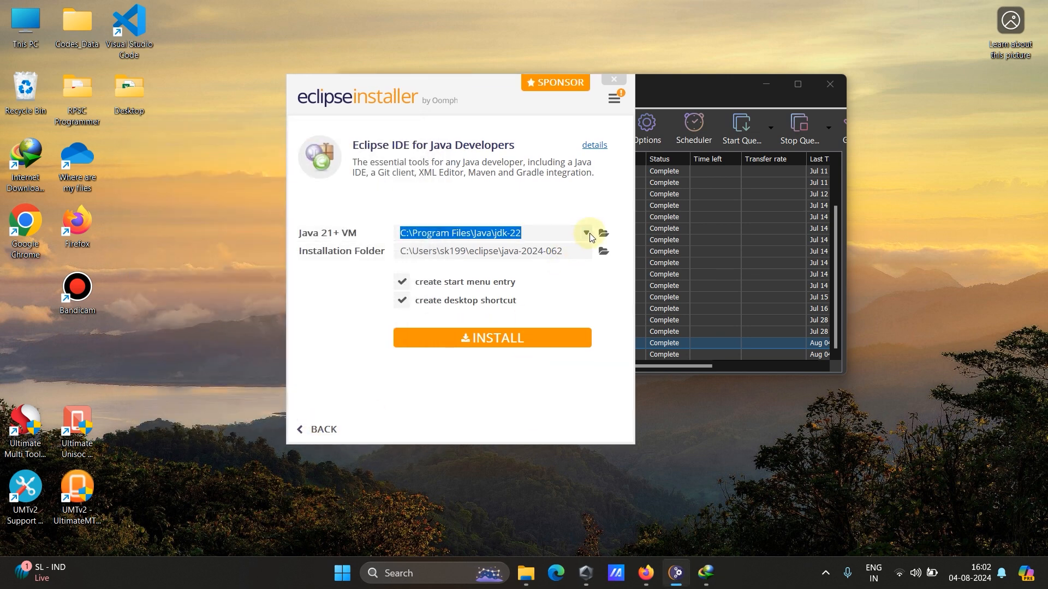
Choose C:\Program Files\Java\jdk-22 as the Java 21+ VM and install Eclipse IDE for Java Developers.
{"action": "left_click", "coordinate": [589, 234]}
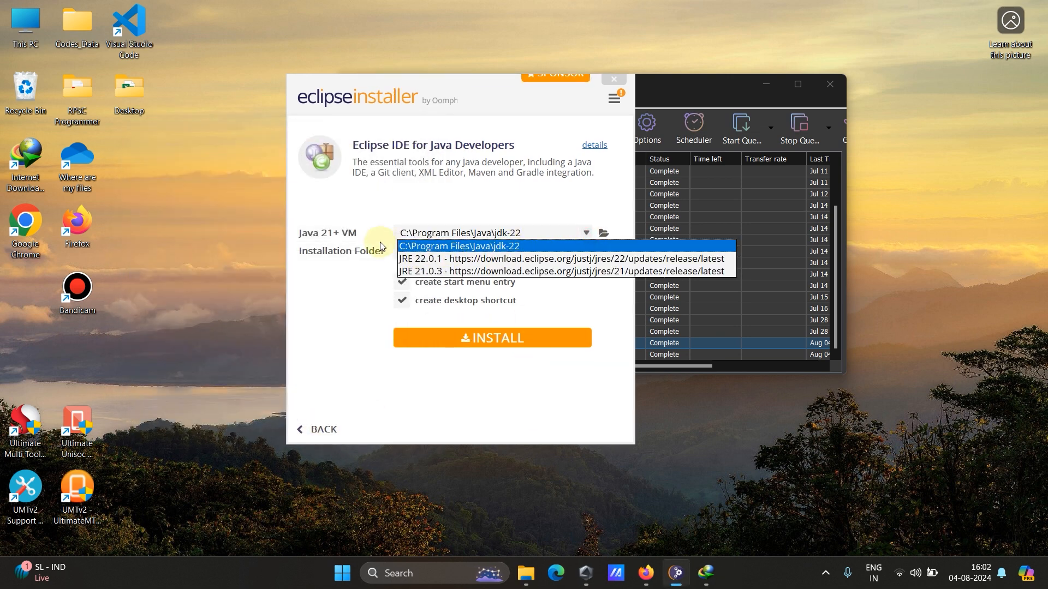
{"action": "left_click", "coordinate": [512, 382]}
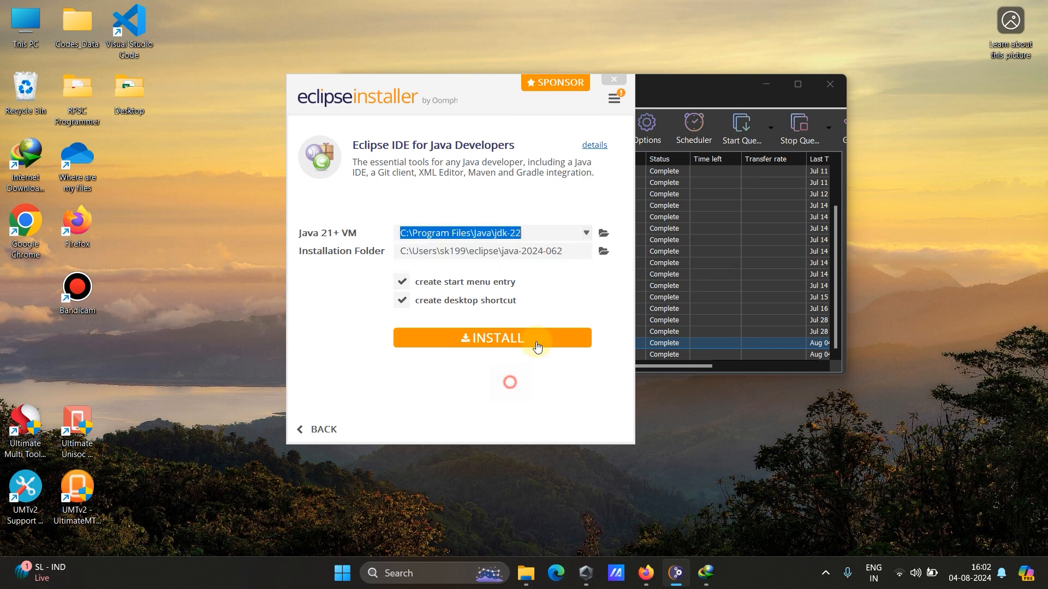
{"action": "left_click", "coordinate": [541, 235]}
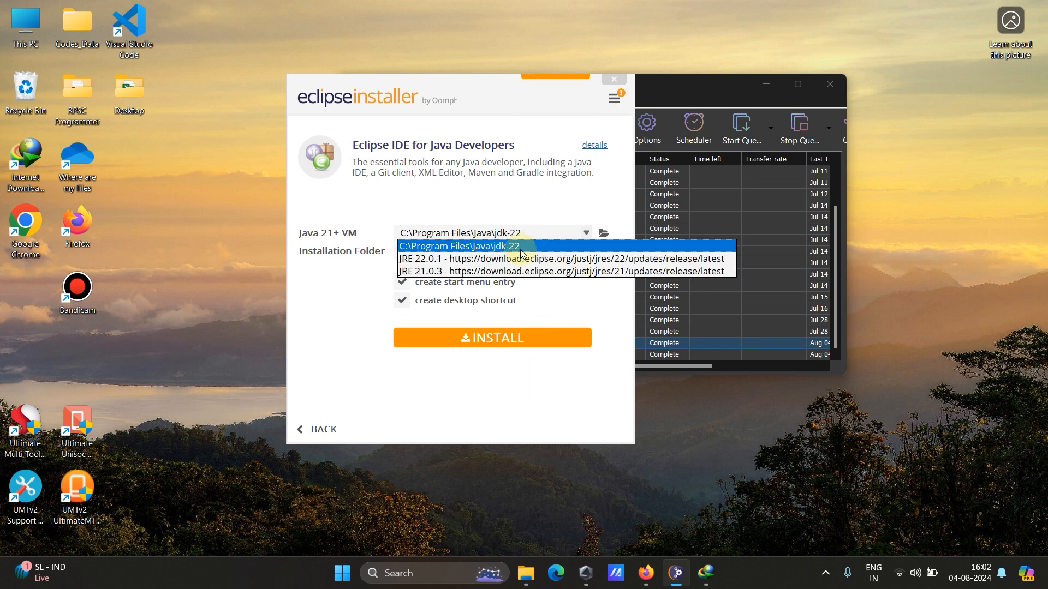
{"action": "left_click", "coordinate": [518, 247]}
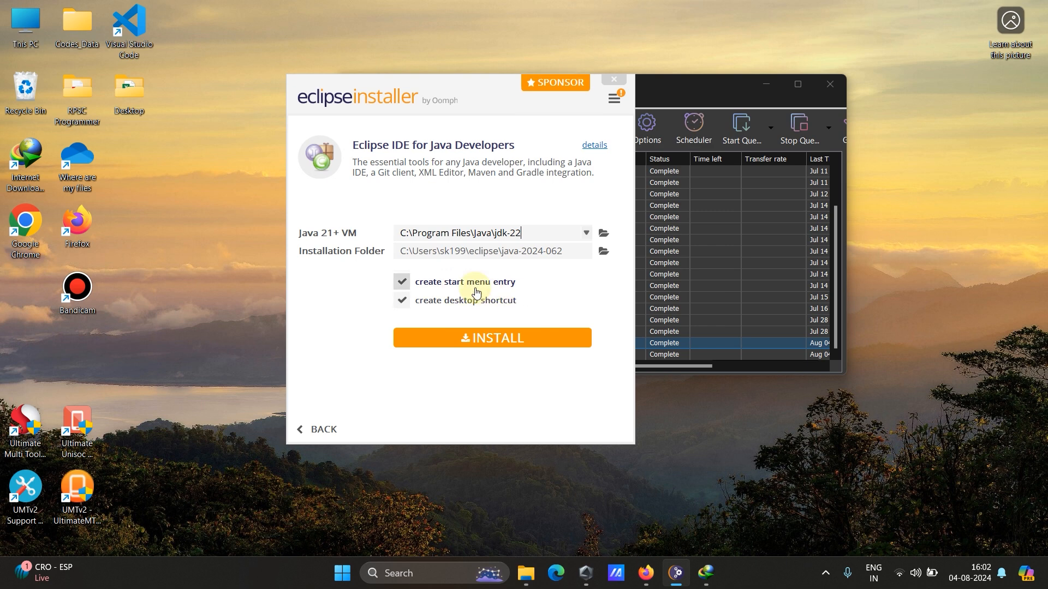
{"action": "left_click", "coordinate": [488, 342]}
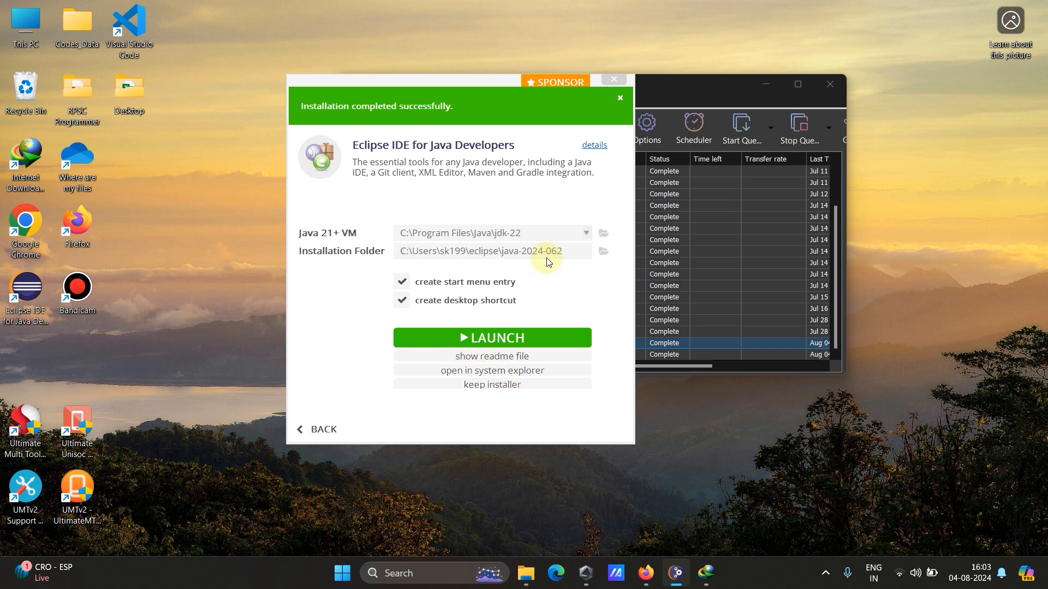
{"action": "left_click", "coordinate": [37, 298]}
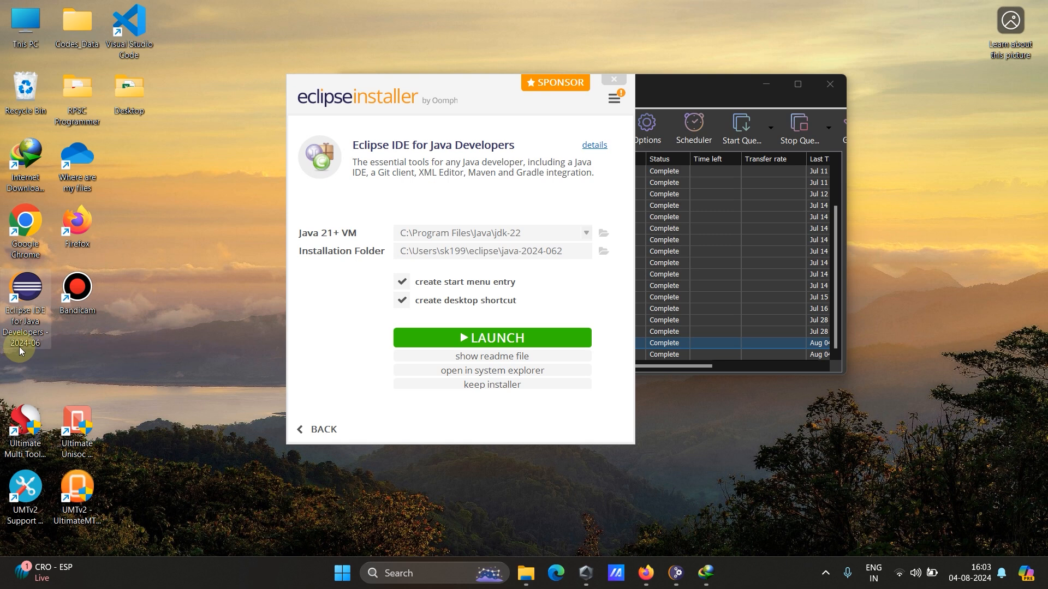
{"action": "left_click", "coordinate": [174, 347]}
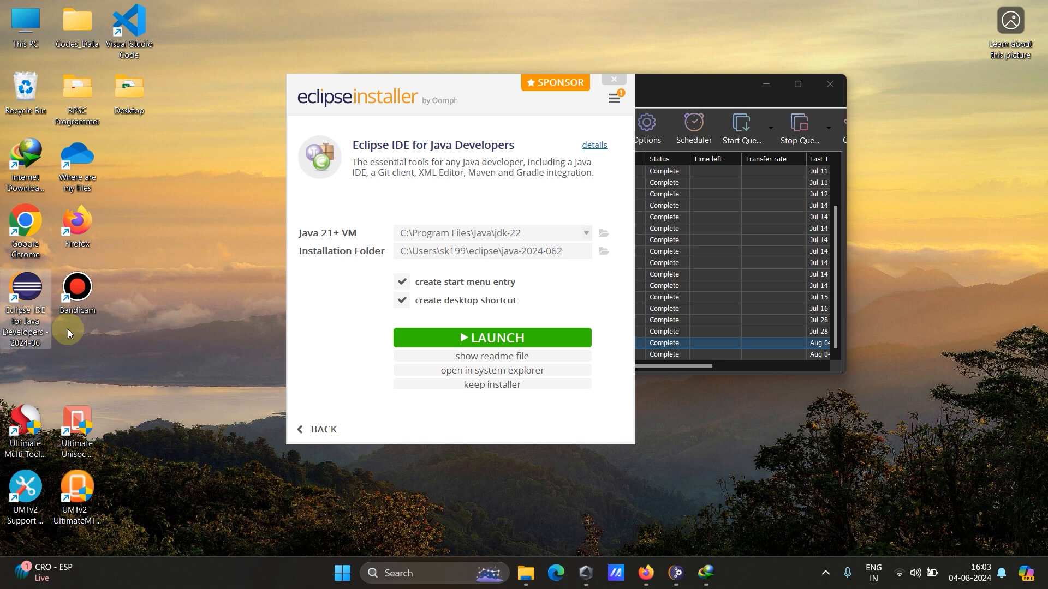
{"action": "left_click", "coordinate": [42, 318]}
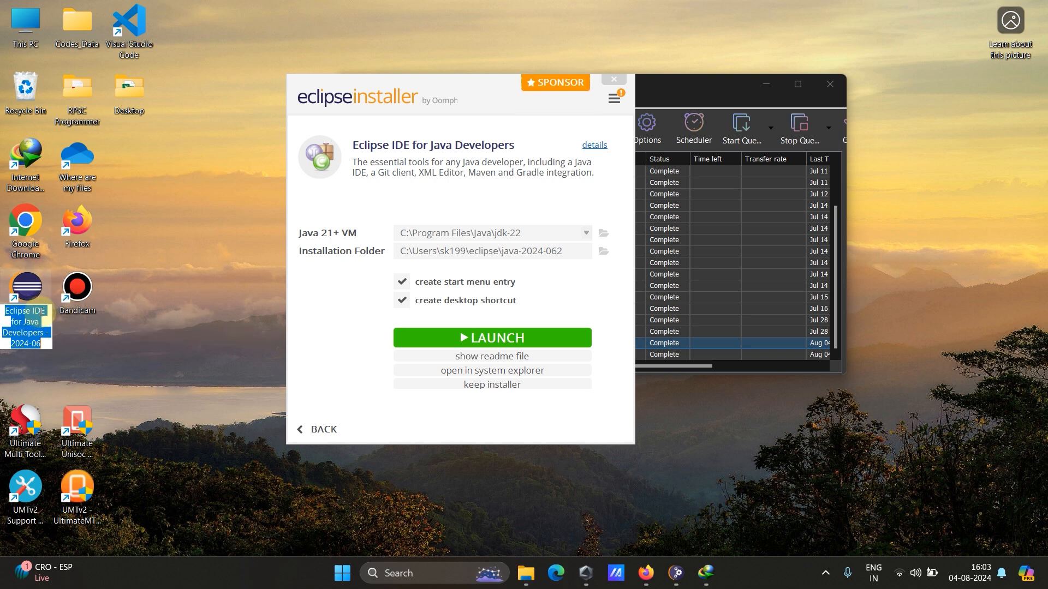
Launch the installed Eclipse IDE from the installer and minimise the Internet Download Manager window.
{"action": "left_click", "coordinate": [612, 82]}
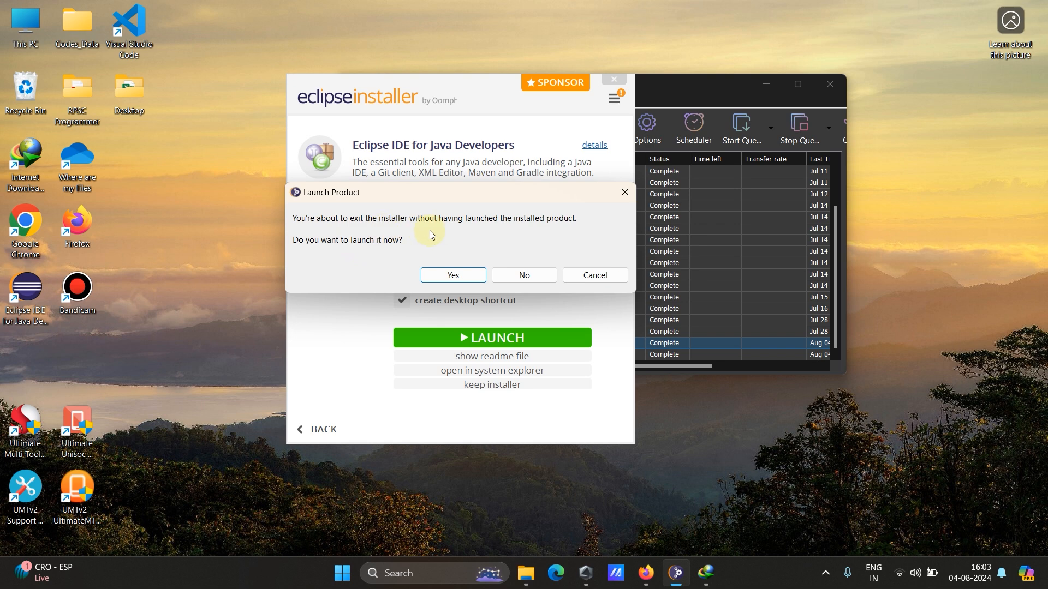
{"action": "left_click", "coordinate": [583, 275]}
{"action": "left_click", "coordinate": [501, 337]}
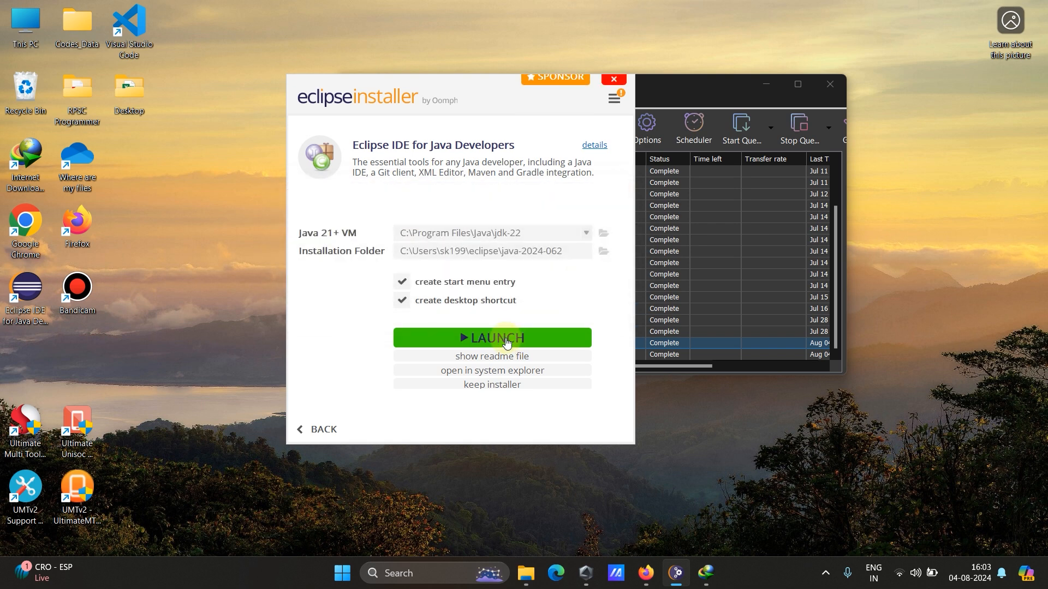
{"action": "left_click", "coordinate": [614, 82]}
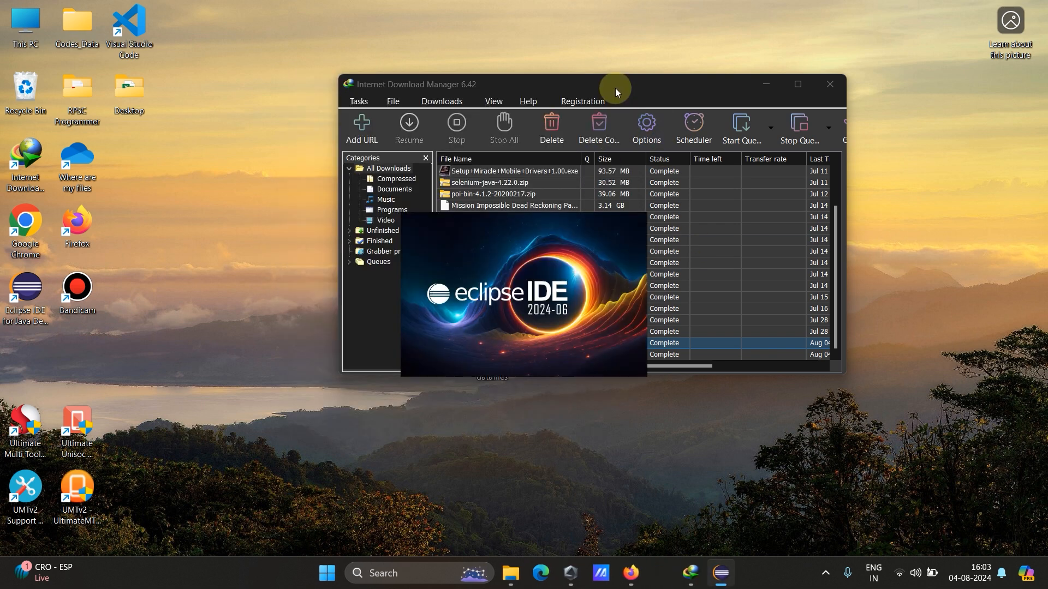
{"action": "left_click", "coordinate": [762, 86]}
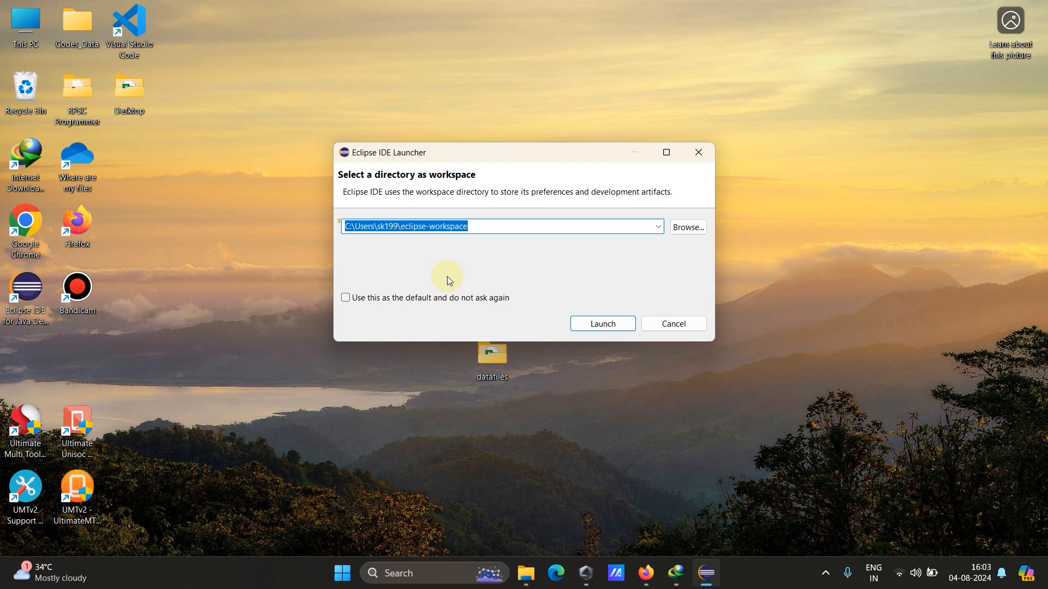
Make the proposed eclipse-workspace directory the default without asking again and launch Eclipse with it.
{"action": "left_click", "coordinate": [347, 300]}
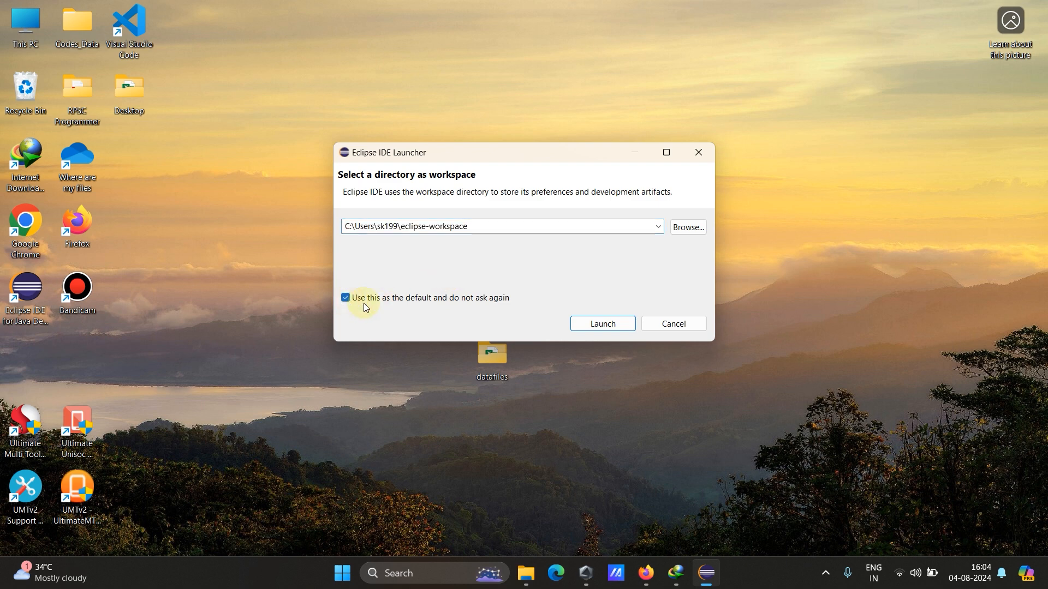
{"action": "double_click", "coordinate": [503, 227]}
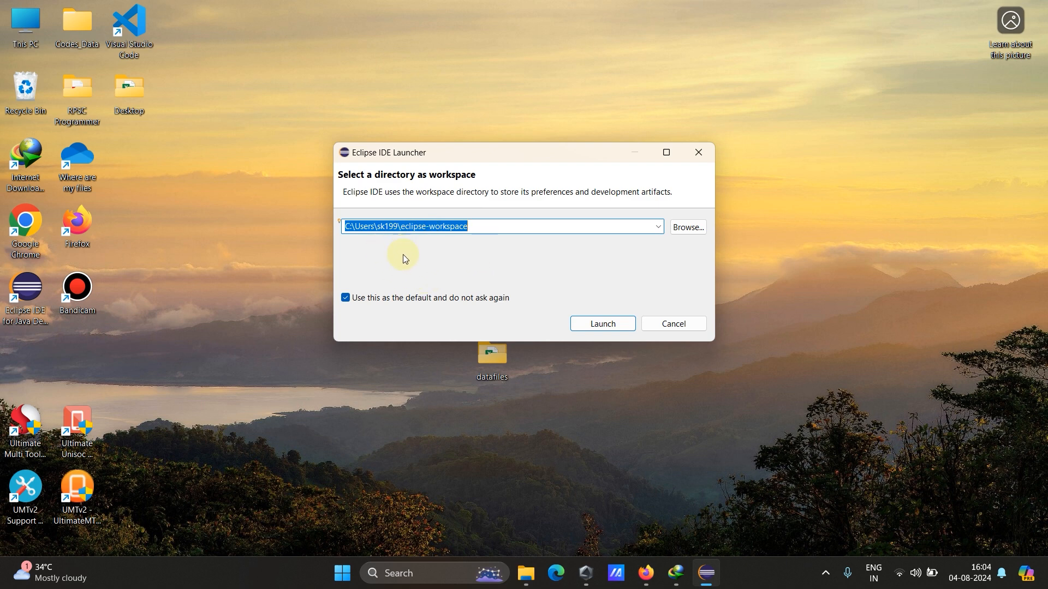
{"action": "left_click", "coordinate": [658, 228]}
{"action": "left_click", "coordinate": [655, 229]}
{"action": "left_click", "coordinate": [497, 225]}
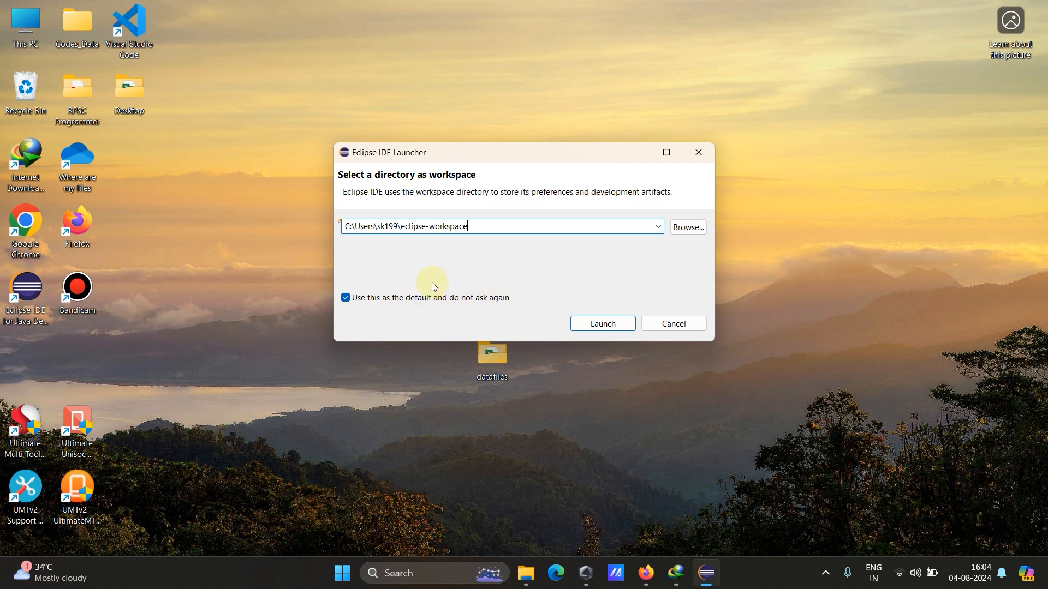
{"action": "left_click", "coordinate": [43, 317]}
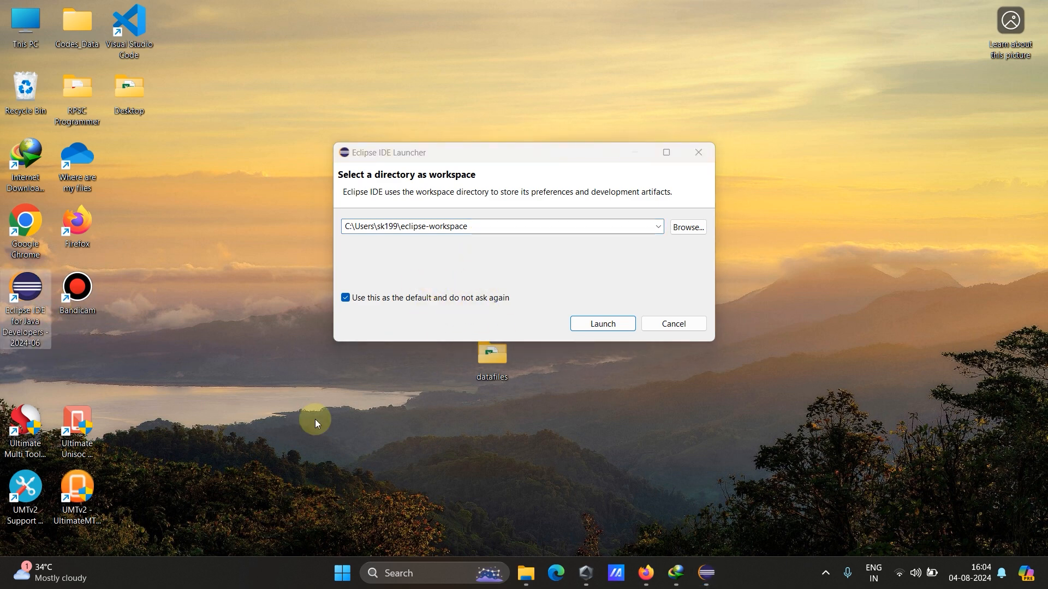
{"action": "left_click", "coordinate": [602, 324]}
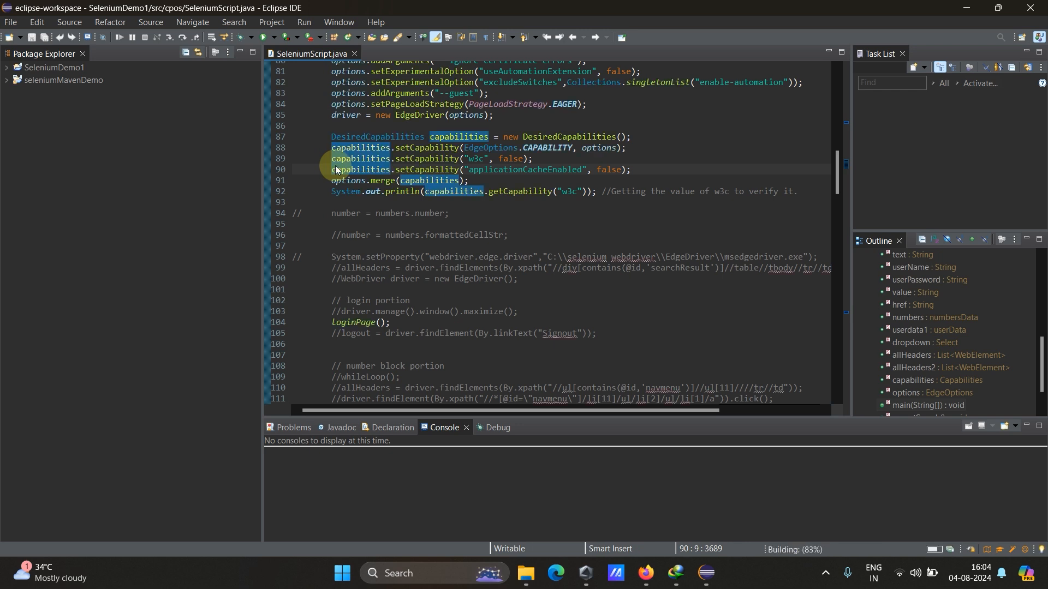
Examine the SeleniumScript.java code, the workspace projects and the item types Eclipse can create, and minimise the Eclipse window.
{"action": "left_click", "coordinate": [497, 235]}
{"action": "scroll", "coordinate": [498, 235], "scroll_direction": "up", "scroll_amount": 9}
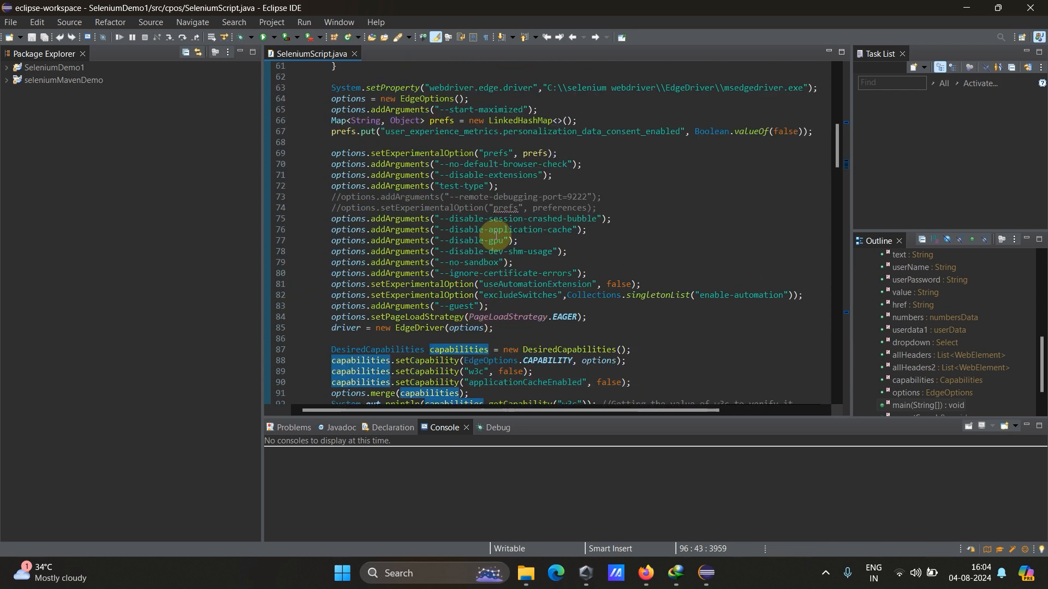
{"action": "left_click", "coordinate": [61, 70]}
{"action": "left_click", "coordinate": [62, 85]}
{"action": "scroll", "coordinate": [453, 224], "scroll_direction": "up", "scroll_amount": 8}
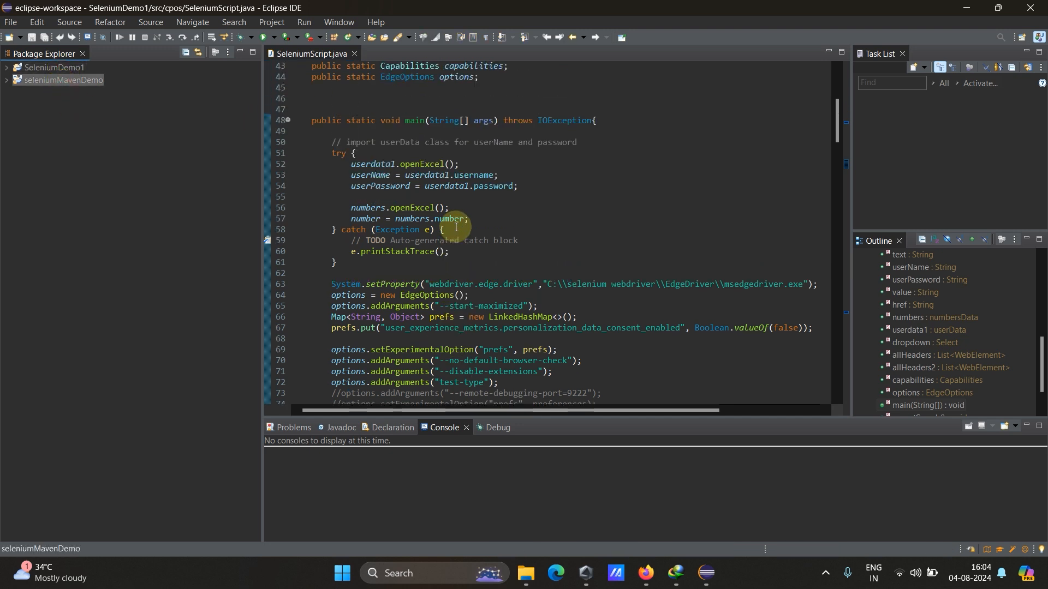
{"action": "left_click", "coordinate": [10, 22]}
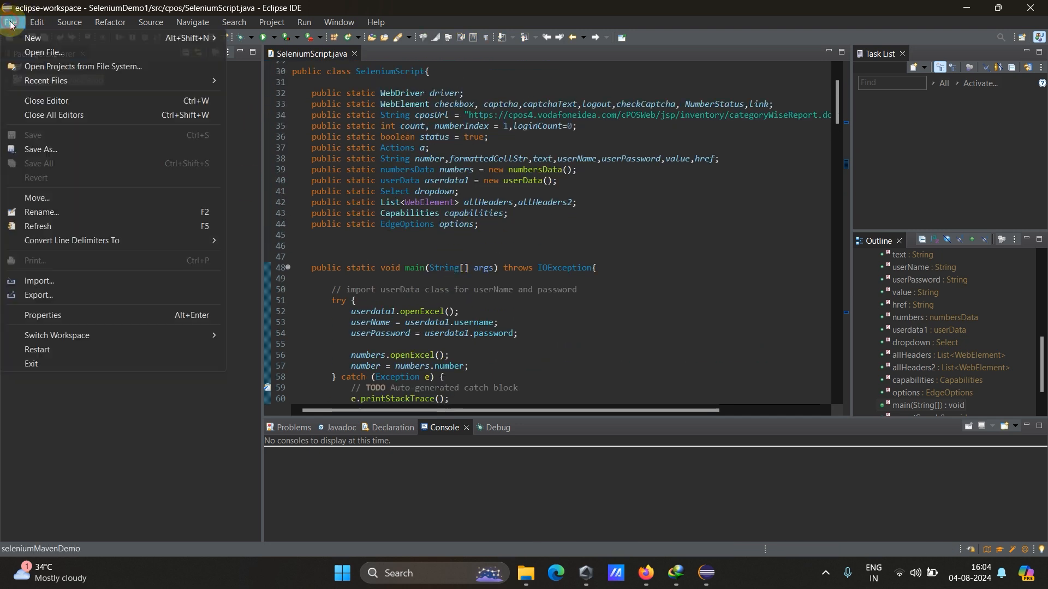
{"action": "mouse_move", "coordinate": [88, 41]}
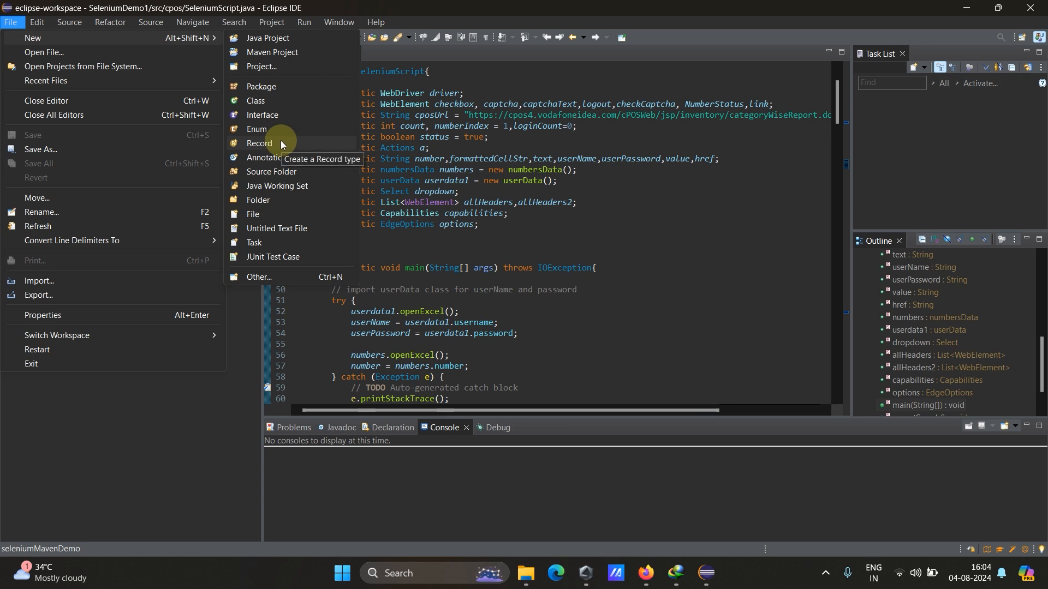
{"action": "left_click", "coordinate": [171, 506]}
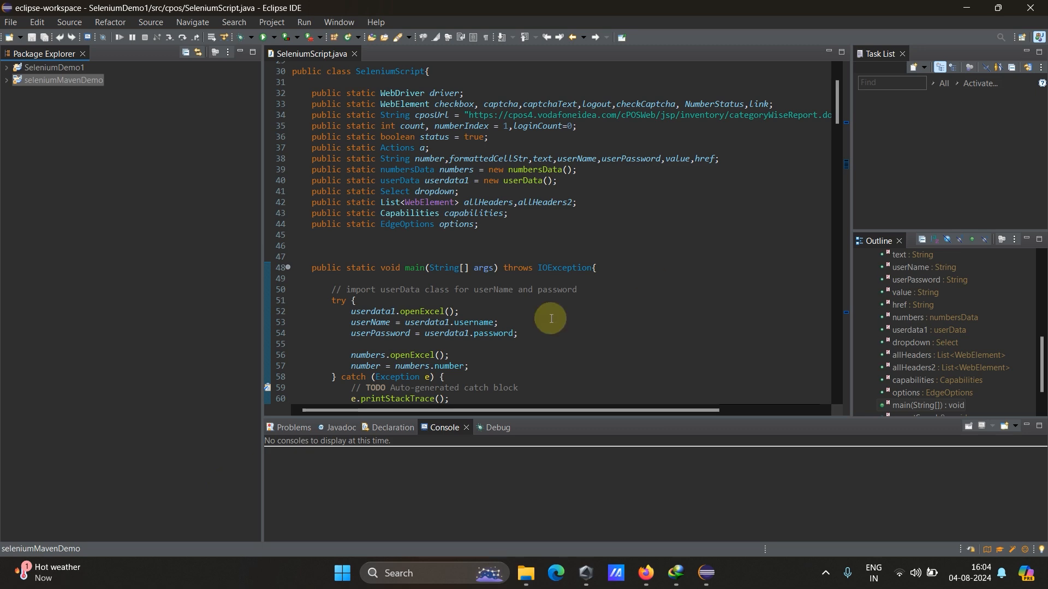
{"action": "left_click", "coordinate": [968, 9]}
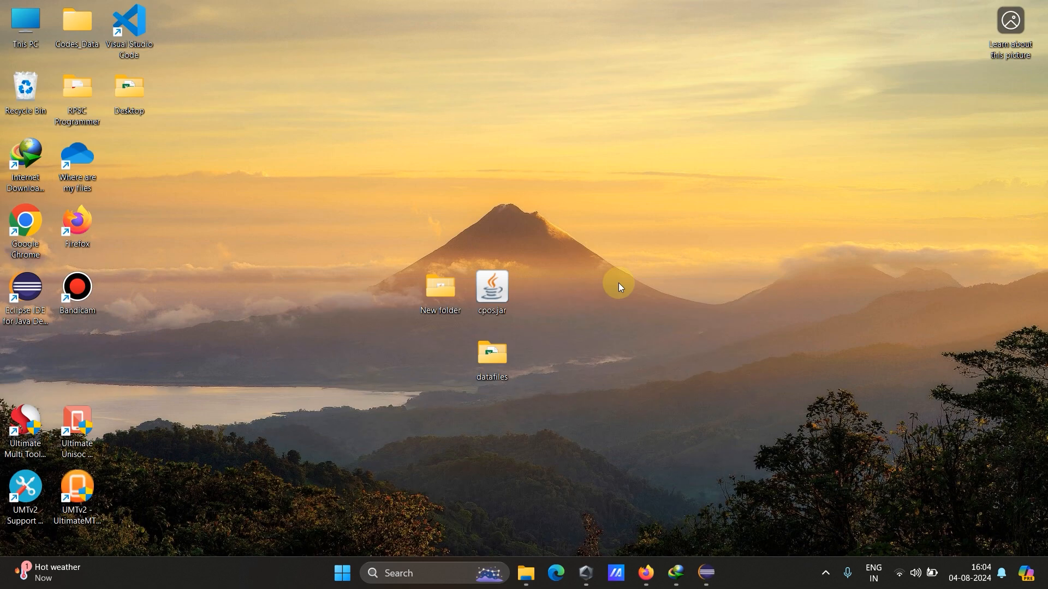